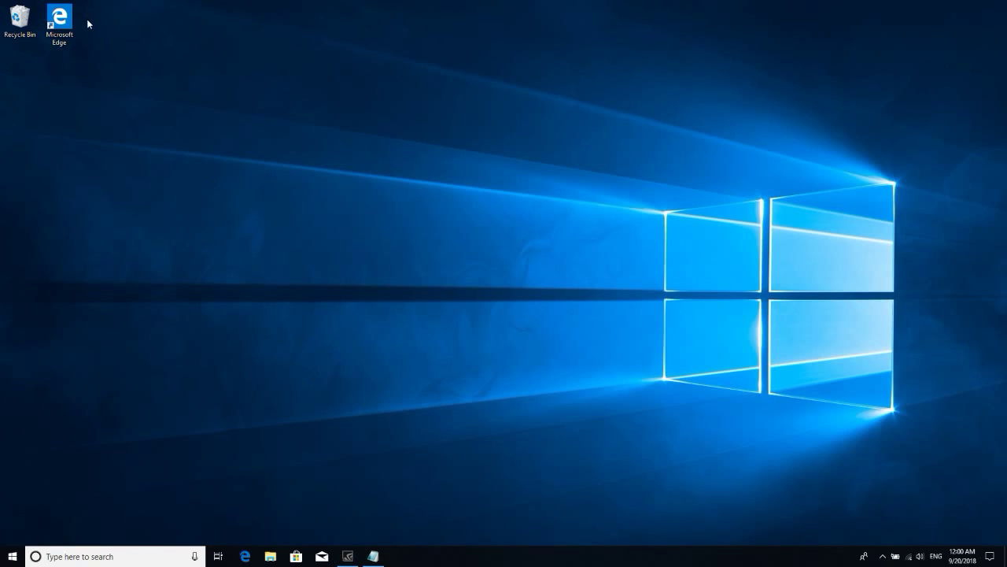
- Launch Microsoft Edge to its Start page and bring the Notepad links file forward
{"action": "double_click", "coordinate": [67, 35]}
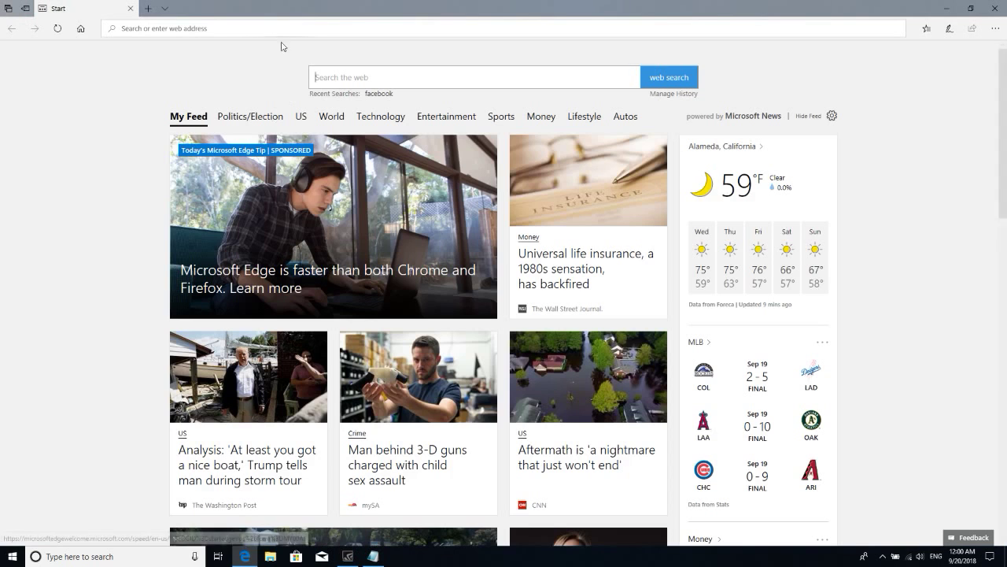
{"action": "left_click", "coordinate": [373, 556]}
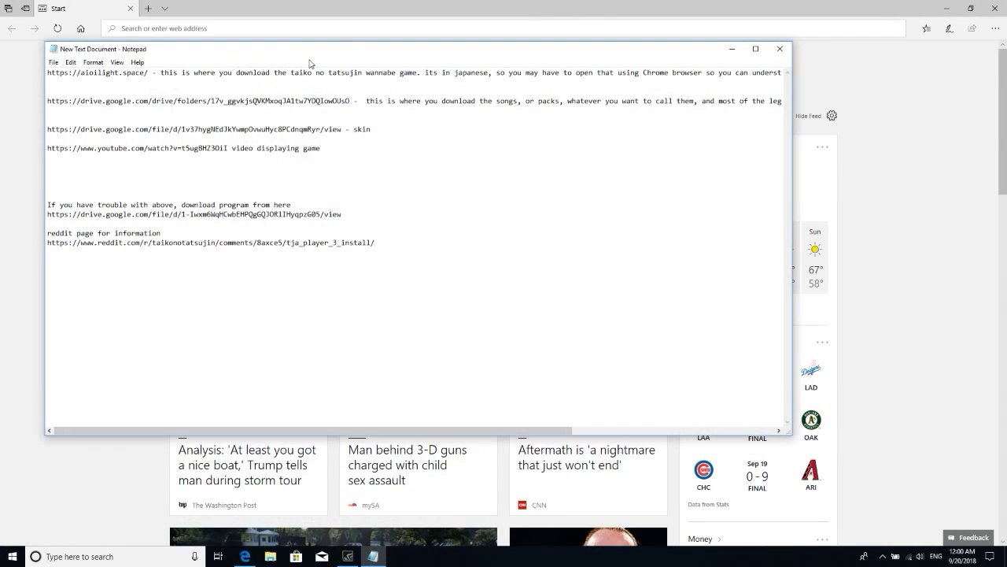
- Maximize the Notepad links file over the browser
{"action": "left_click_drag", "start_coordinate": [310, 44], "coordinate": [362, 478]}
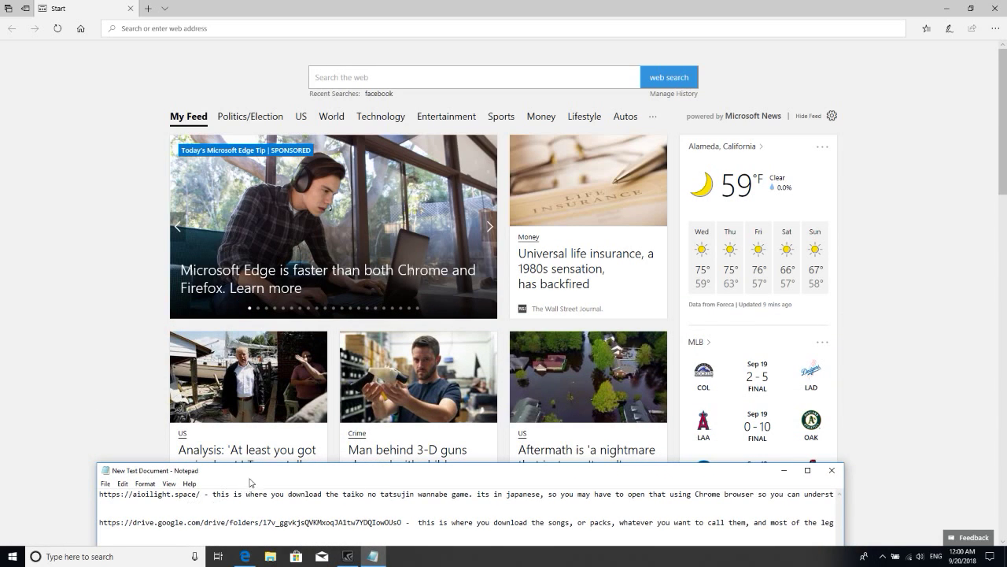
{"action": "left_click_drag", "start_coordinate": [252, 473], "coordinate": [339, 2]}
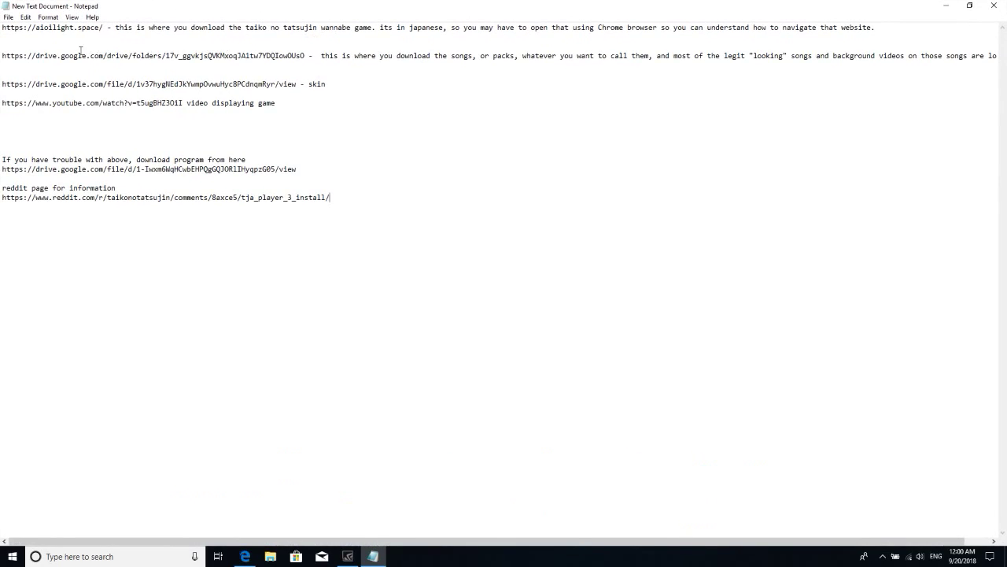
{"action": "left_click_drag", "start_coordinate": [65, 28], "coordinate": [135, 28]}
{"action": "left_click", "coordinate": [142, 27]}
{"action": "double_click", "coordinate": [141, 28]}
{"action": "left_click", "coordinate": [146, 37]}
- Select the backup drive.google.com program-download link and return to Edge
{"action": "left_click_drag", "start_coordinate": [296, 168], "coordinate": [1, 171]}
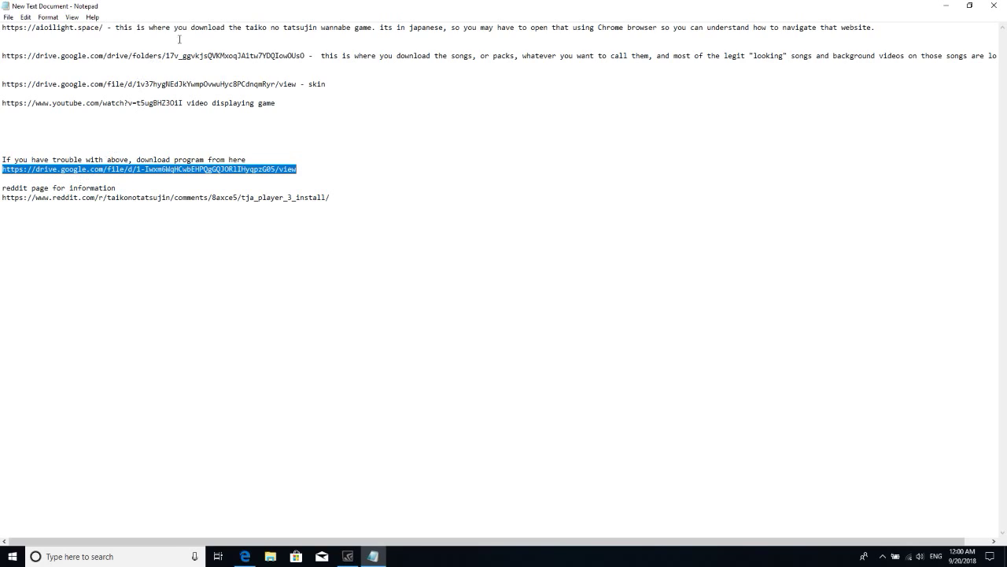
{"action": "left_click_drag", "start_coordinate": [117, 28], "coordinate": [30, 28]}
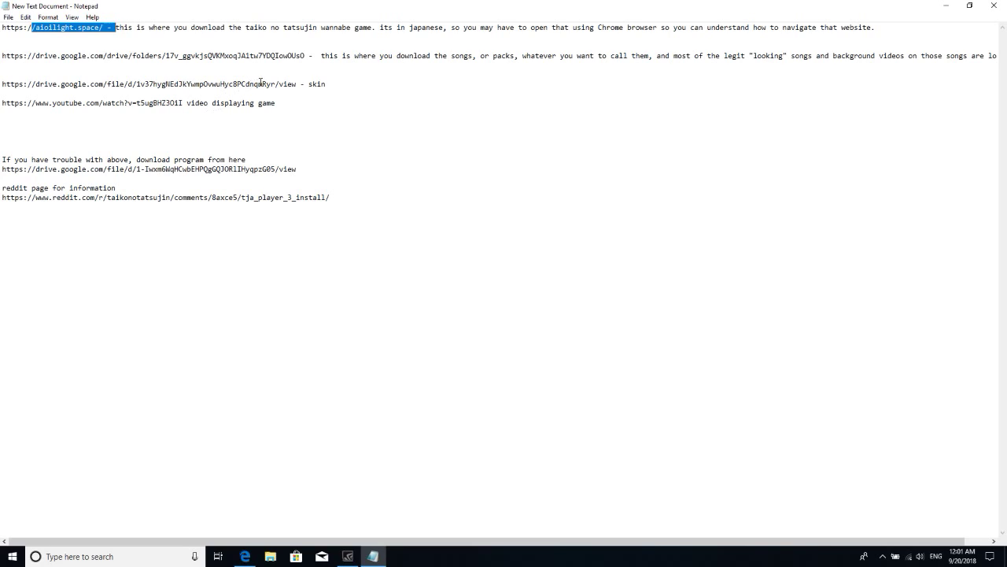
{"action": "left_click", "coordinate": [177, 30]}
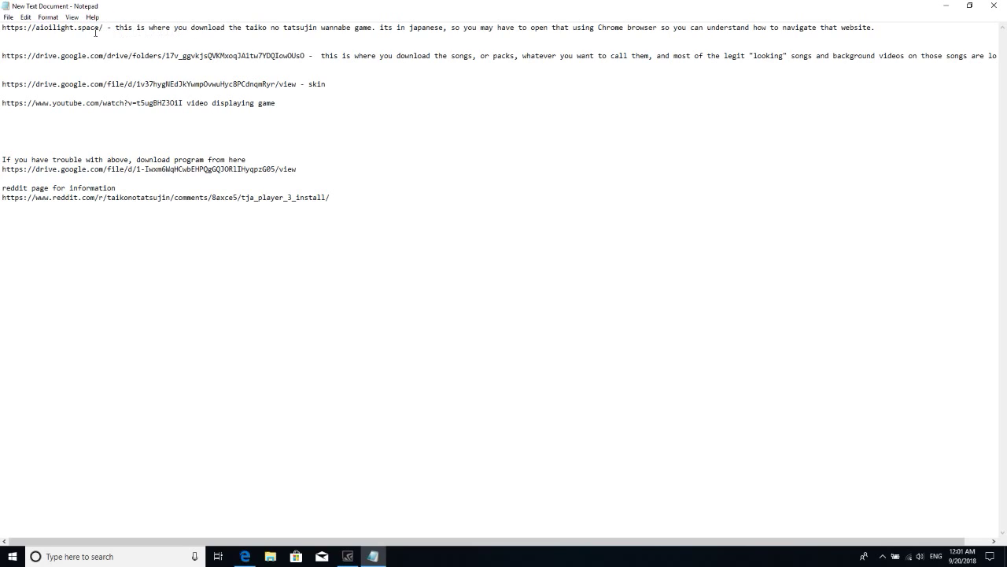
{"action": "left_click_drag", "start_coordinate": [102, 27], "coordinate": [2, 38]}
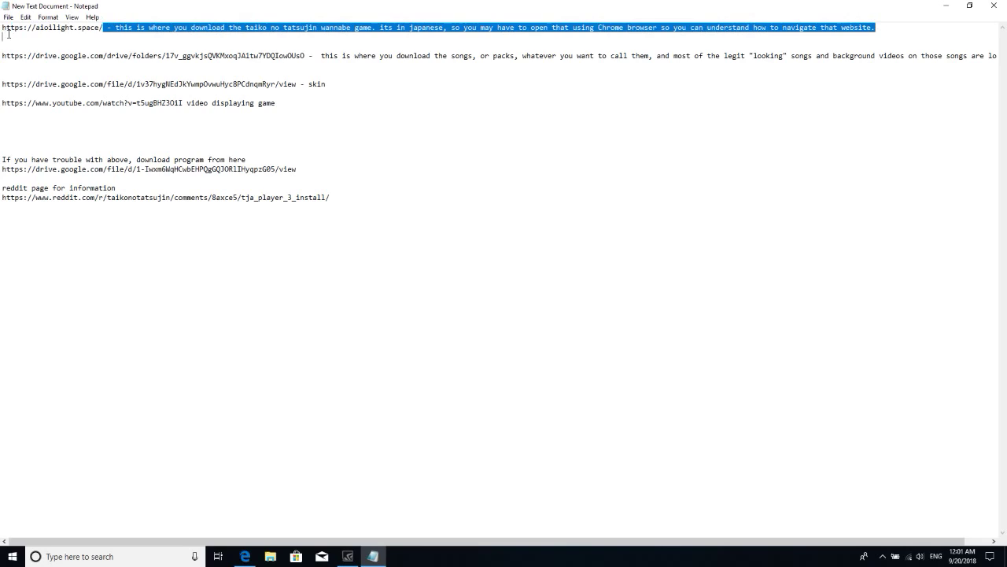
{"action": "left_click", "coordinate": [71, 46]}
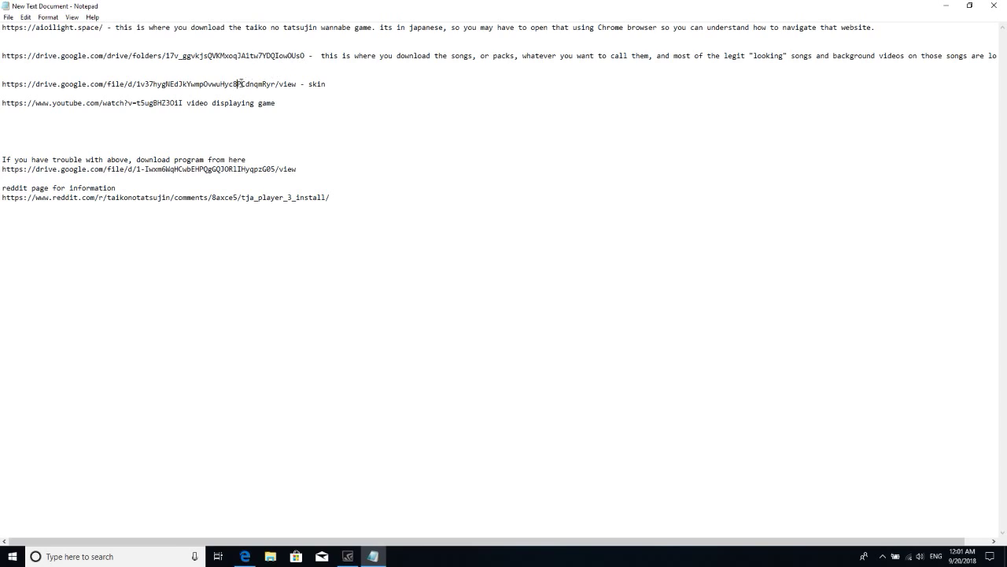
{"action": "left_click_drag", "start_coordinate": [95, 28], "coordinate": [23, 28]}
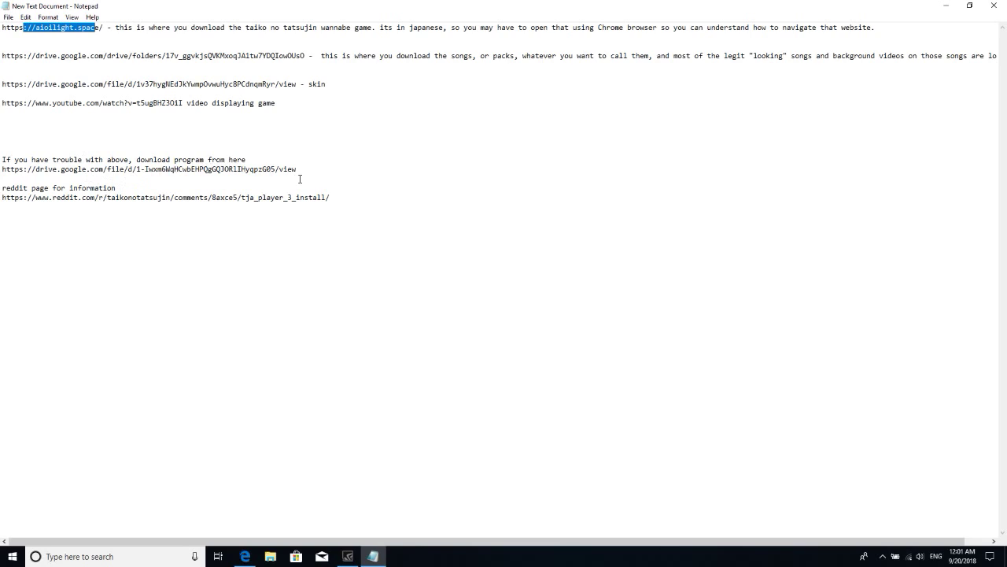
{"action": "left_click_drag", "start_coordinate": [299, 169], "coordinate": [1, 169]}
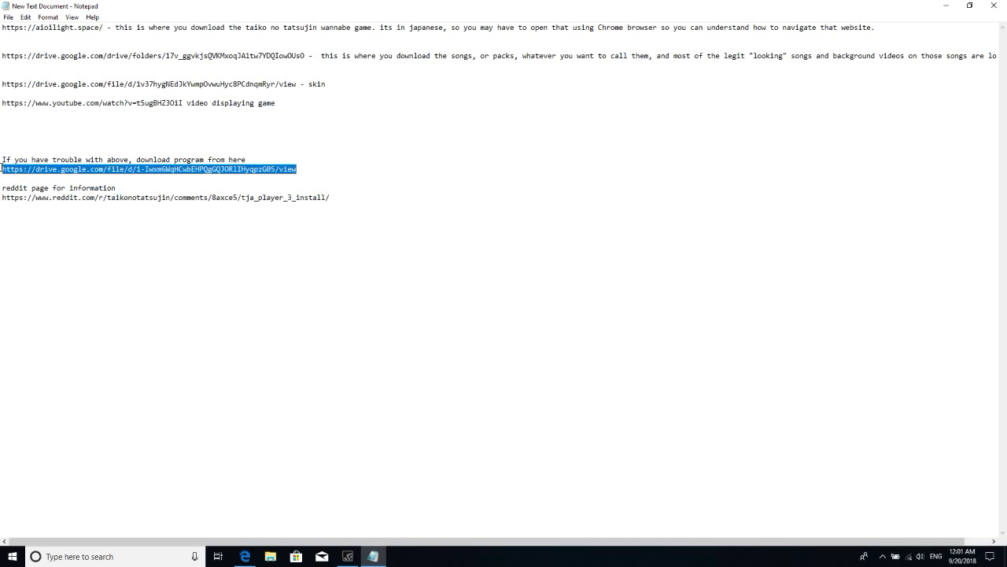
{"action": "left_click", "coordinate": [245, 557]}
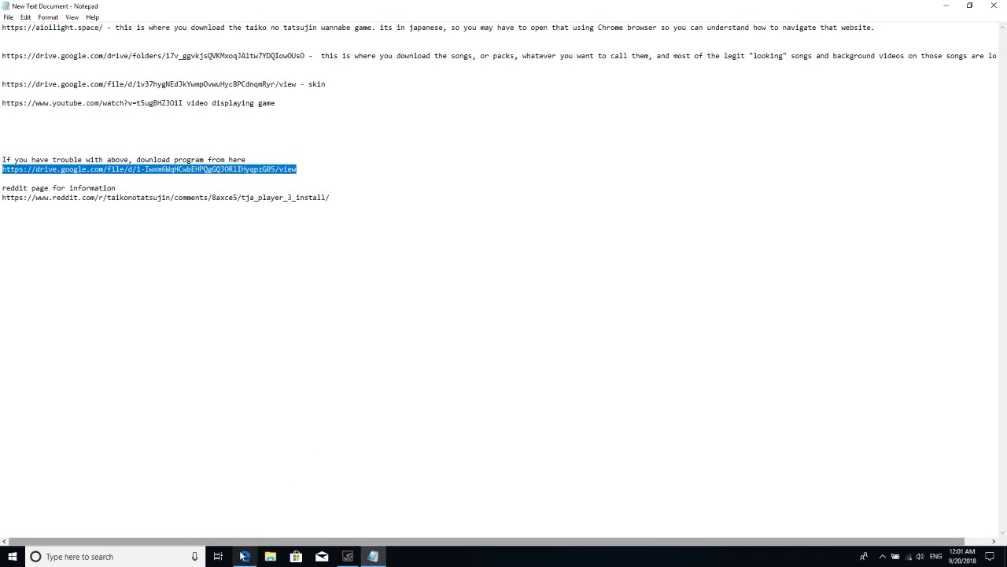
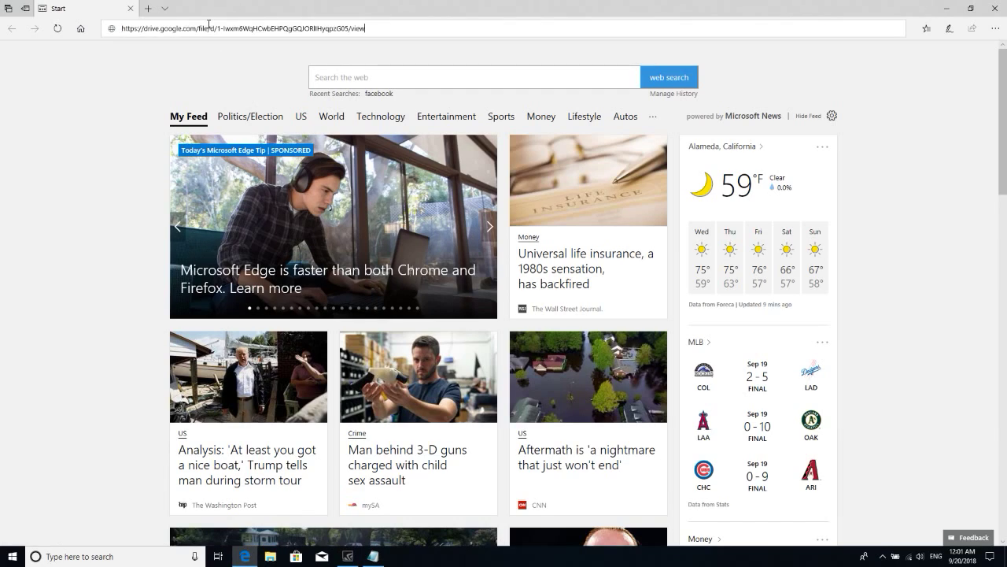
- Paste the link into Edge to load the TJAPlayer3 forPC ver.18.zip Google Drive page
{"action": "key", "text": "Return"}
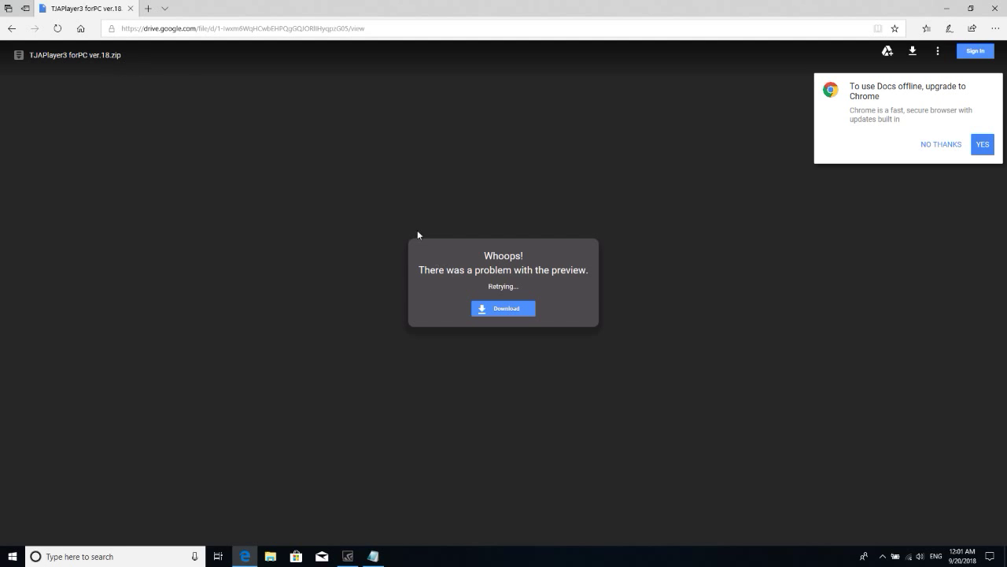
{"action": "left_click", "coordinate": [275, 560]}
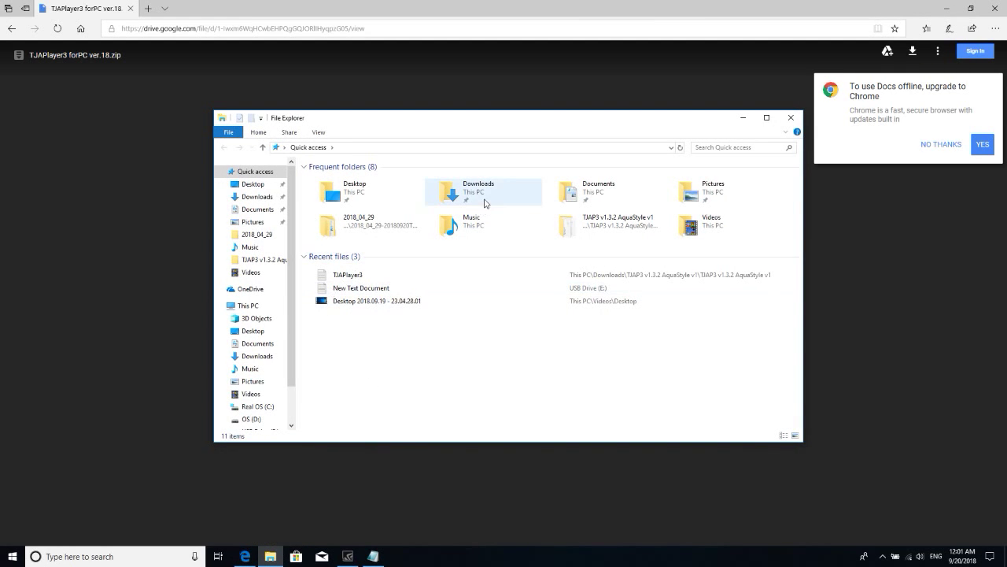
- Open Downloads > TJAPlayer3 forPC ver.18 > TJAPlayer3 forPC ver.18 and run DTXManiaGR
{"action": "double_click", "coordinate": [485, 203]}
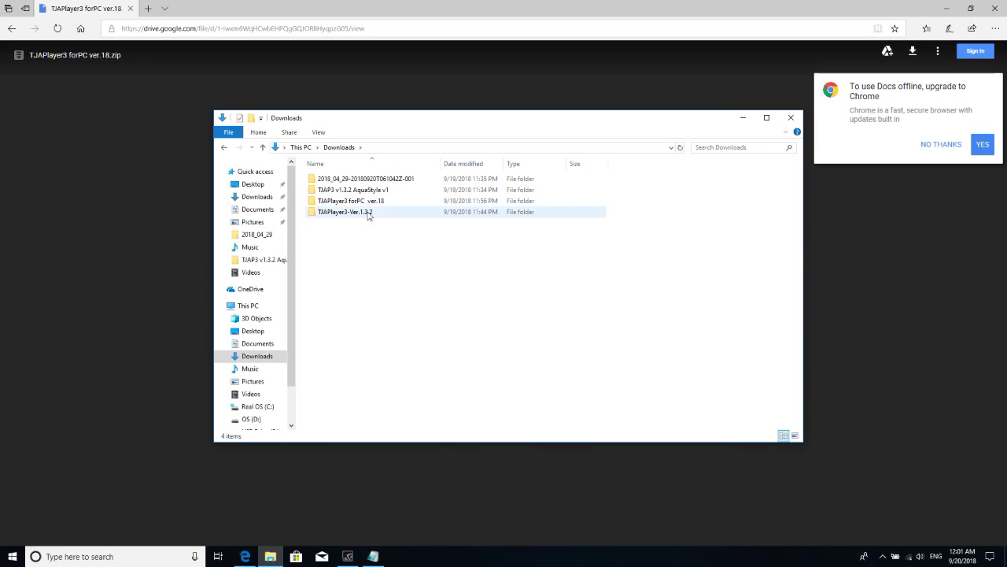
{"action": "left_click", "coordinate": [344, 203]}
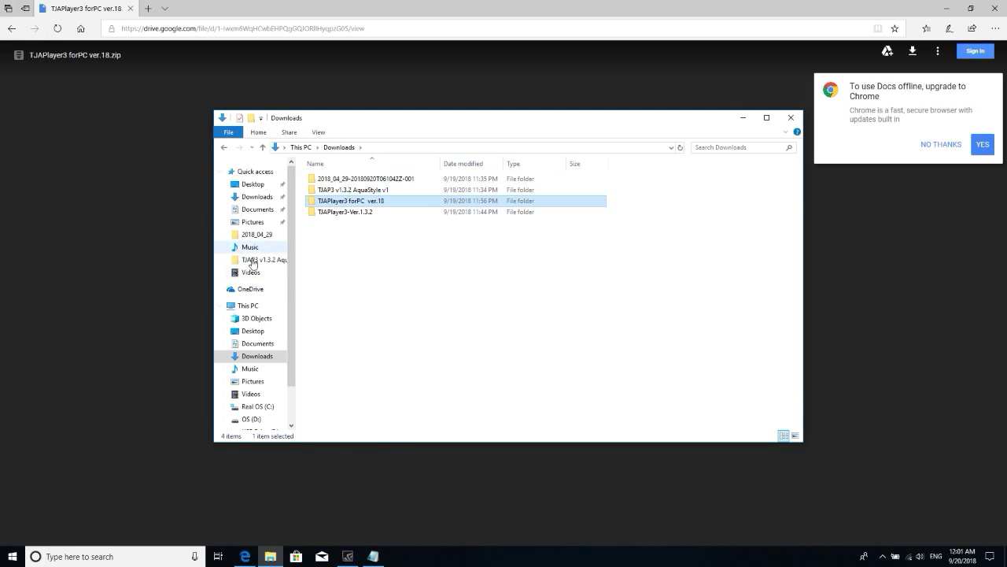
{"action": "mouse_move", "coordinate": [313, 207]}
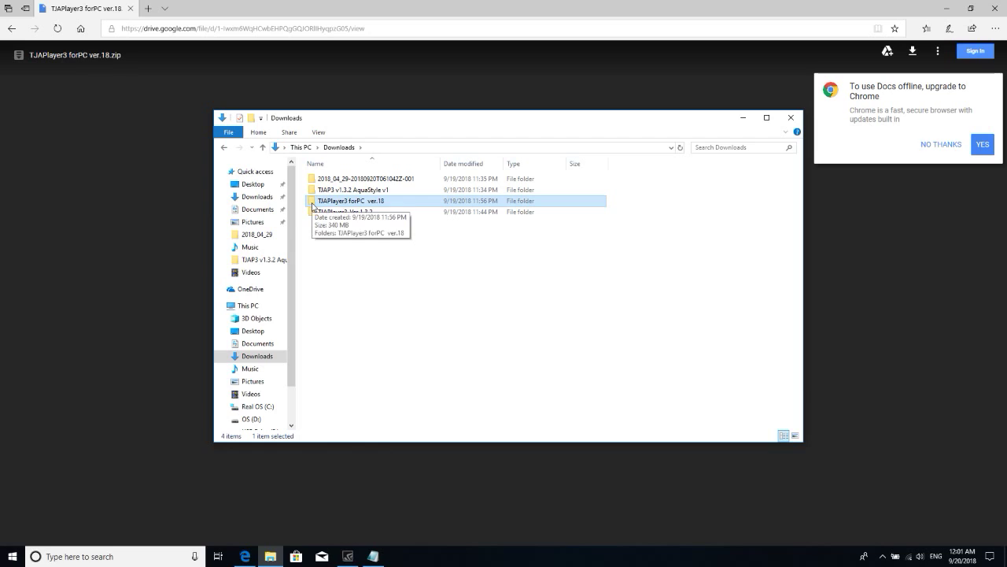
{"action": "double_click", "coordinate": [313, 206]}
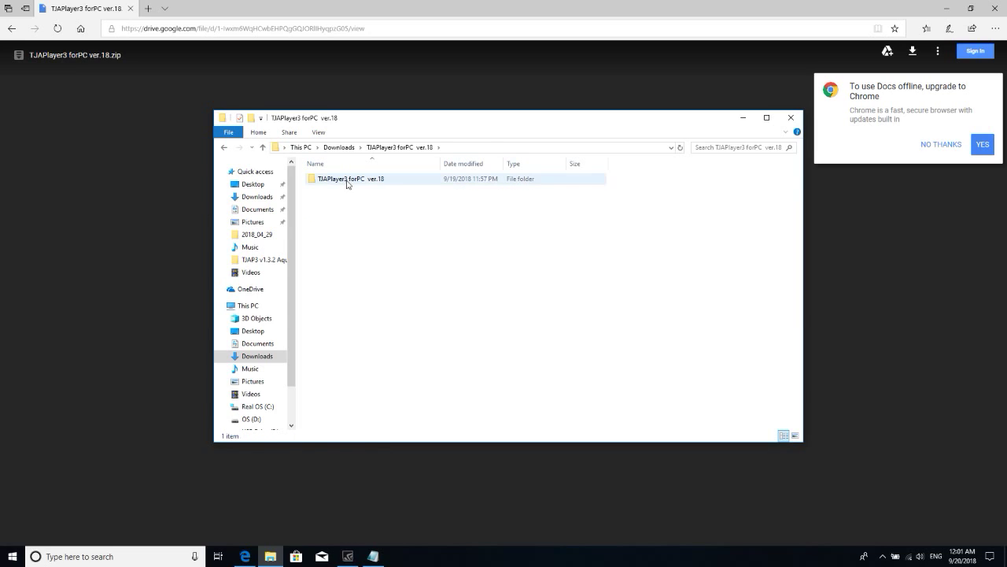
{"action": "double_click", "coordinate": [348, 180]}
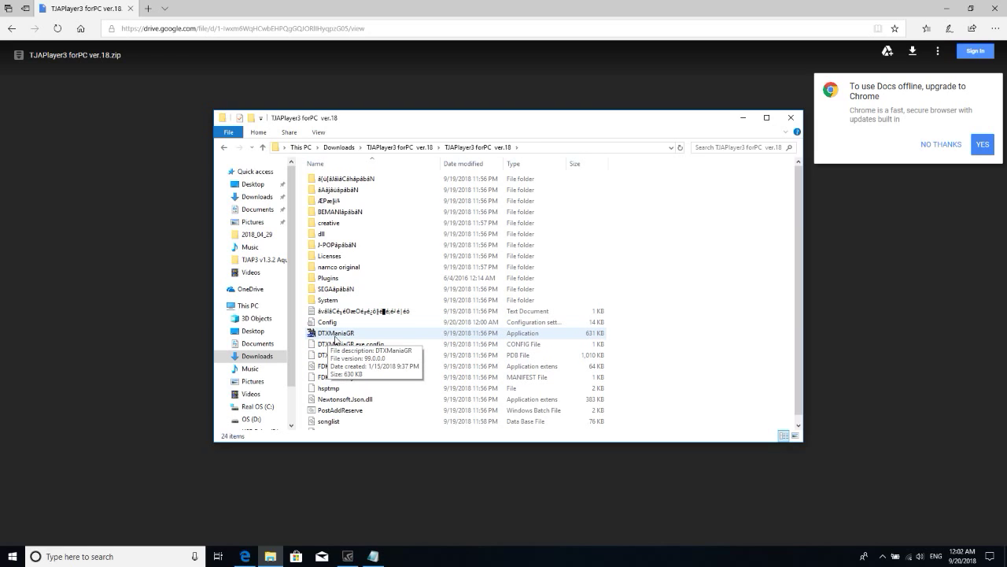
{"action": "double_click", "coordinate": [336, 334]}
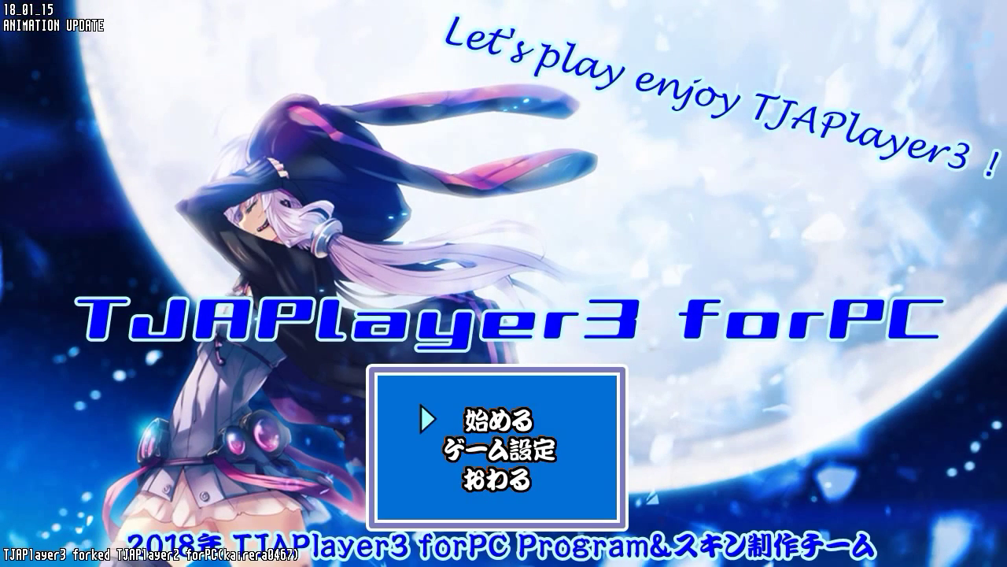
- Reach the J-POP song select from the title menu, then press Escape twice to quit the game
{"action": "key", "text": "Down"}
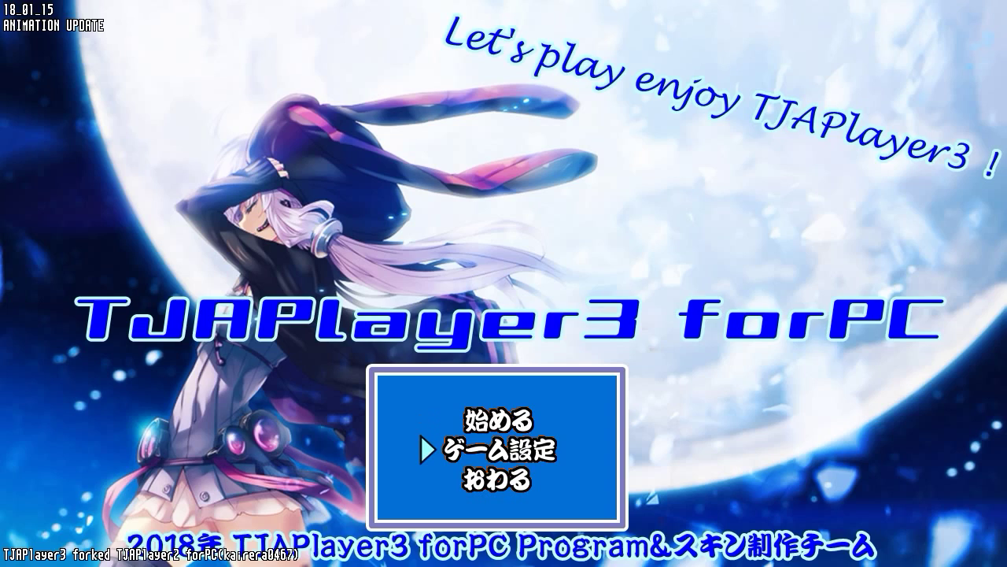
{"action": "key", "text": "Up"}
{"action": "key", "text": "Down"}
{"action": "key", "text": "Down"}
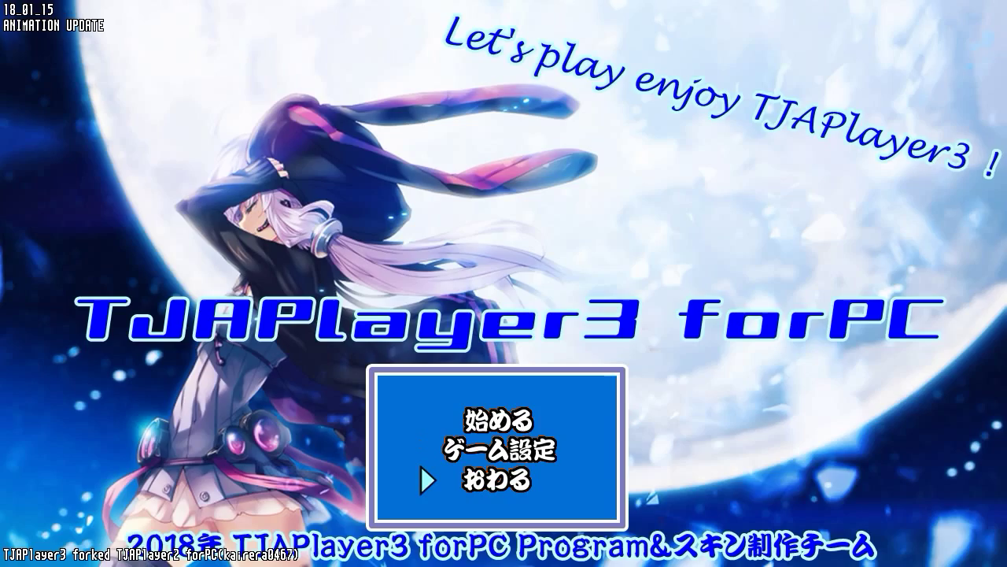
{"action": "key", "text": "Up"}
{"action": "key", "text": "Down"}
{"action": "key", "text": "Down"}
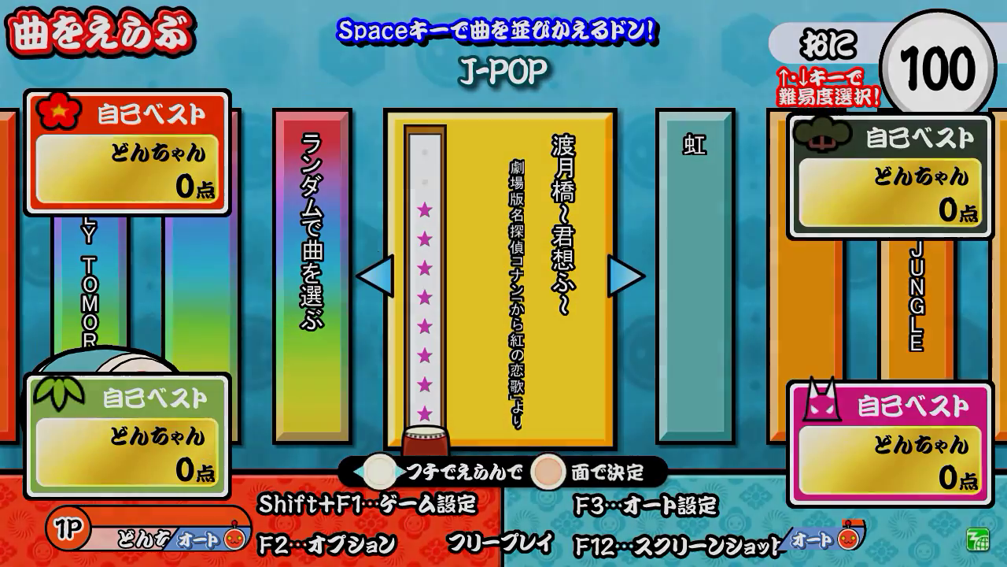
{"action": "key", "text": "Escape"}
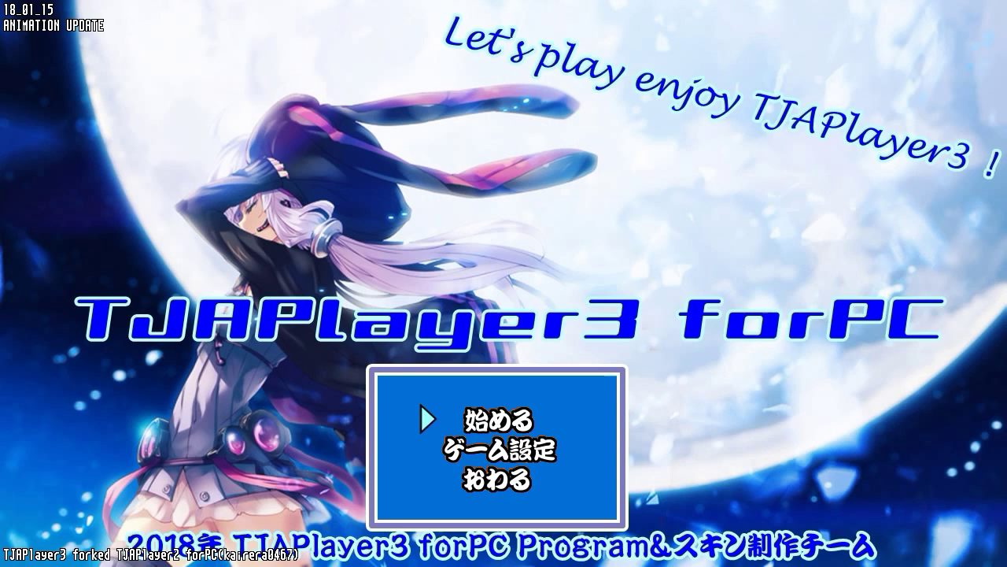
{"action": "key", "text": "Escape"}
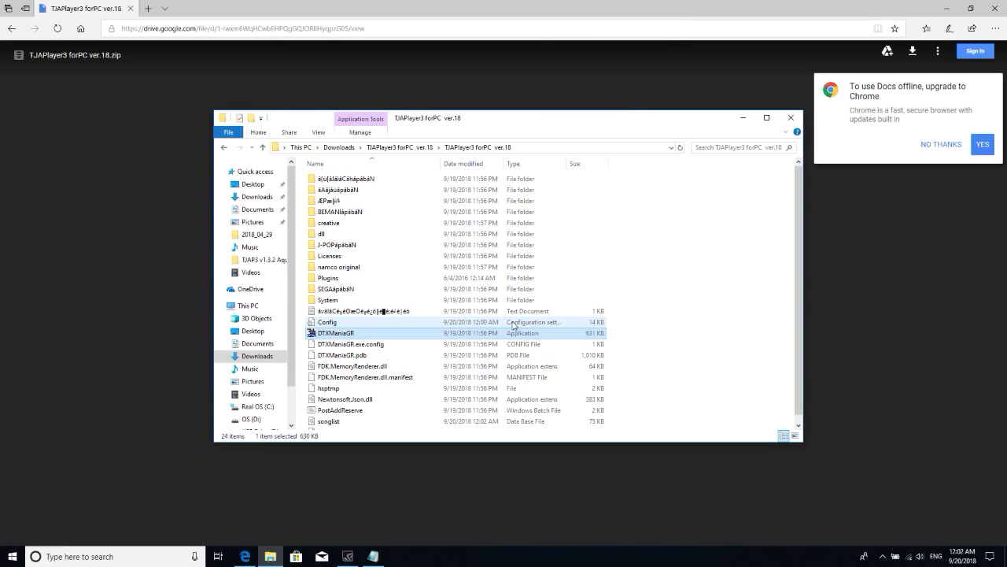
{"action": "left_click", "coordinate": [374, 556]}
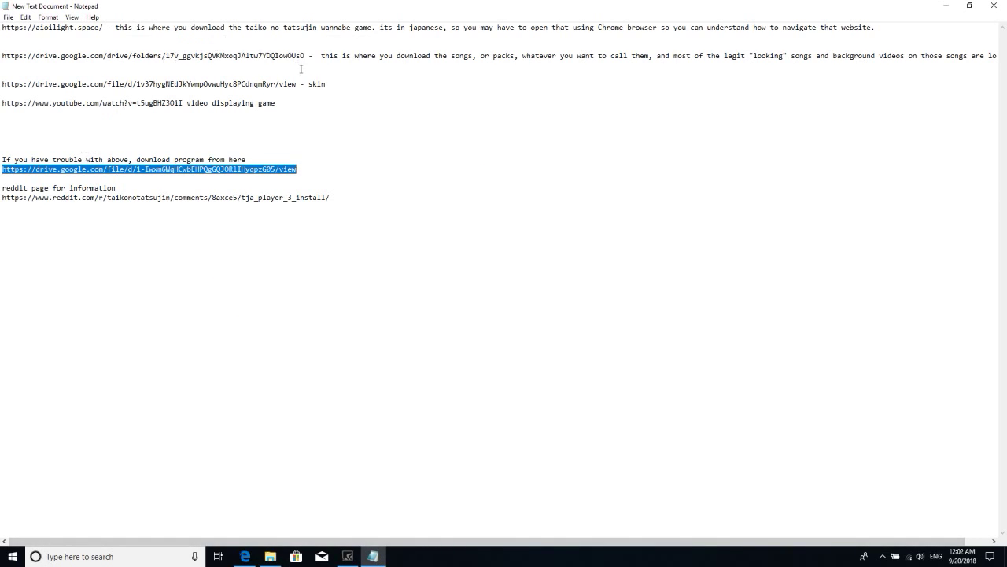
- Copy the Google Drive song-packs link from Notepad and open it in a new Edge tab
{"action": "left_click_drag", "start_coordinate": [305, 56], "coordinate": [3, 57]}
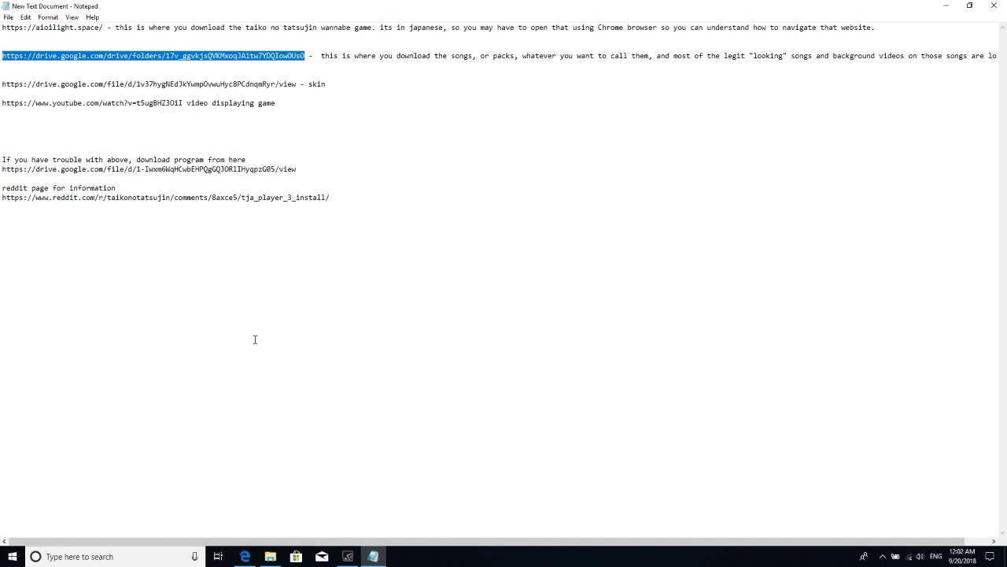
{"action": "left_click", "coordinate": [245, 555]}
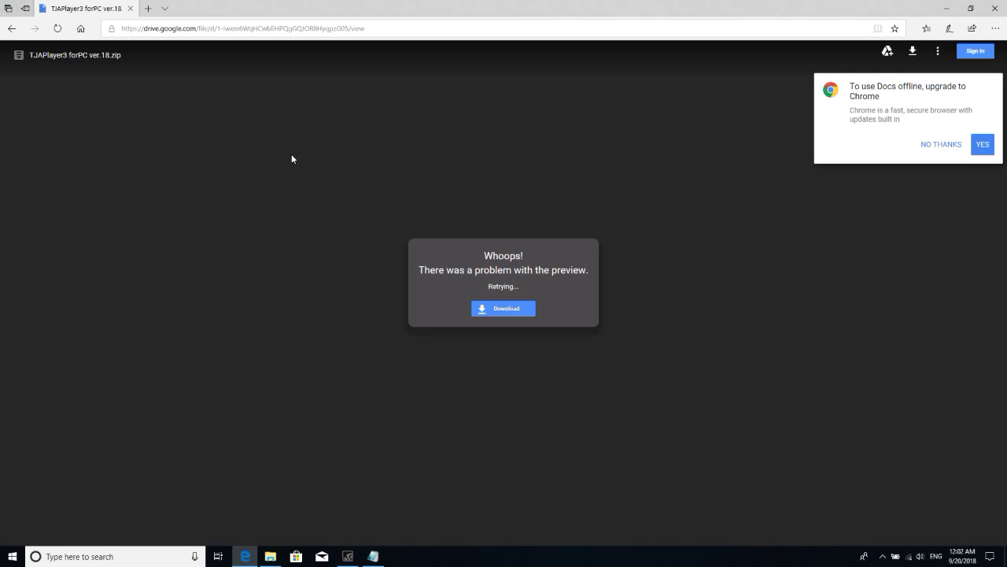
{"action": "left_click", "coordinate": [158, 9]}
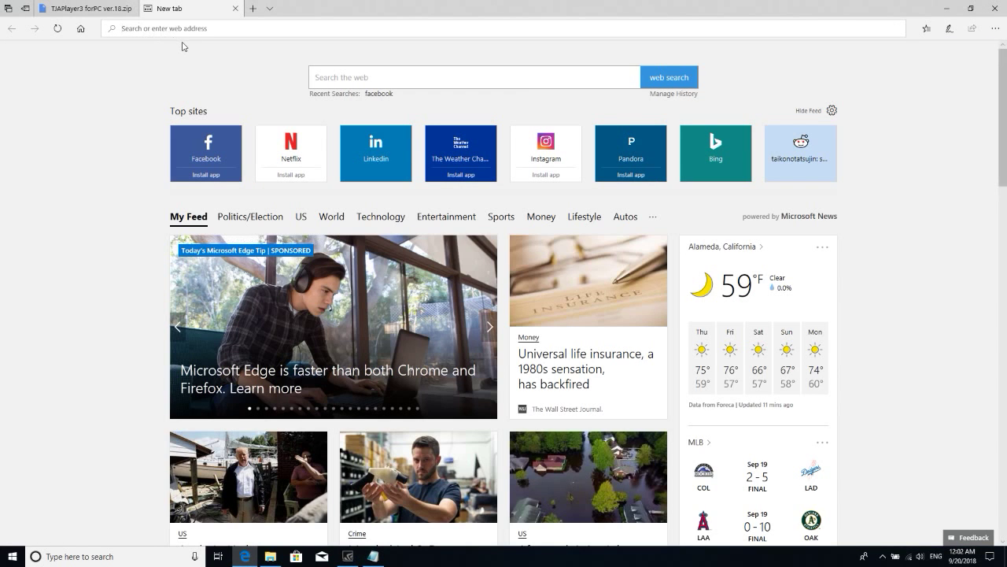
{"action": "key", "text": "Return"}
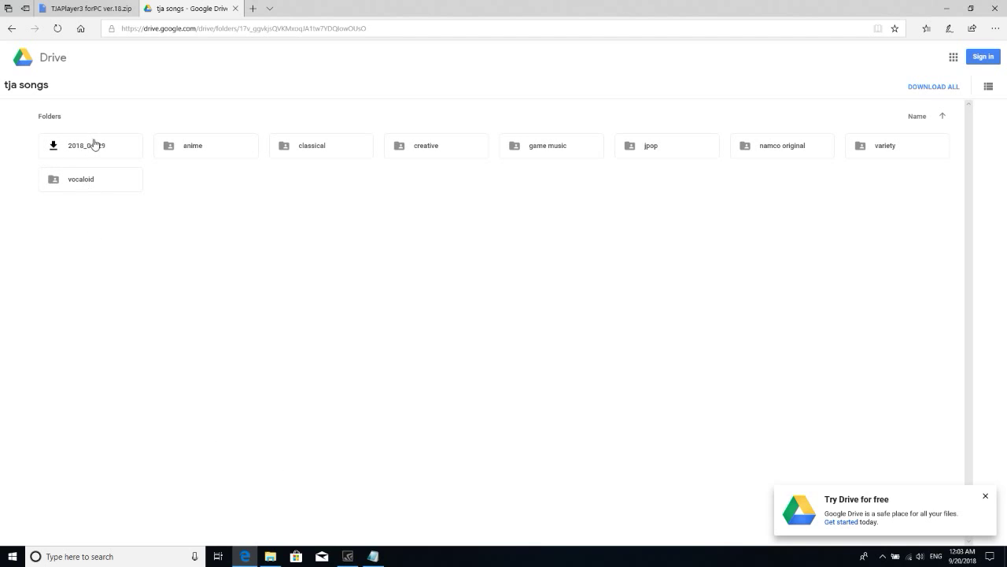
{"action": "left_click", "coordinate": [270, 551]}
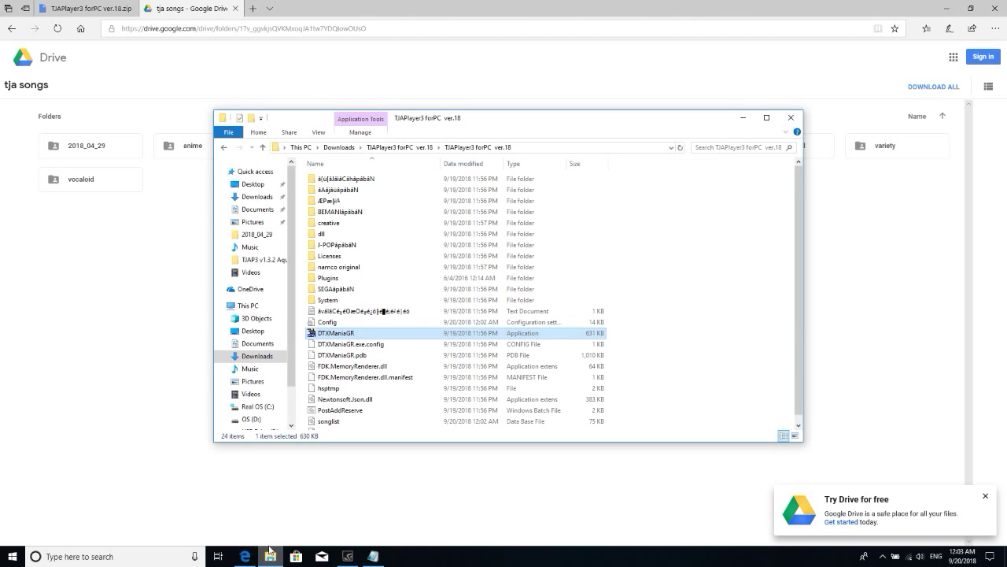
- Copy the creative and namco original folders from Downloads\2018_04_29
{"action": "left_click", "coordinate": [340, 148]}
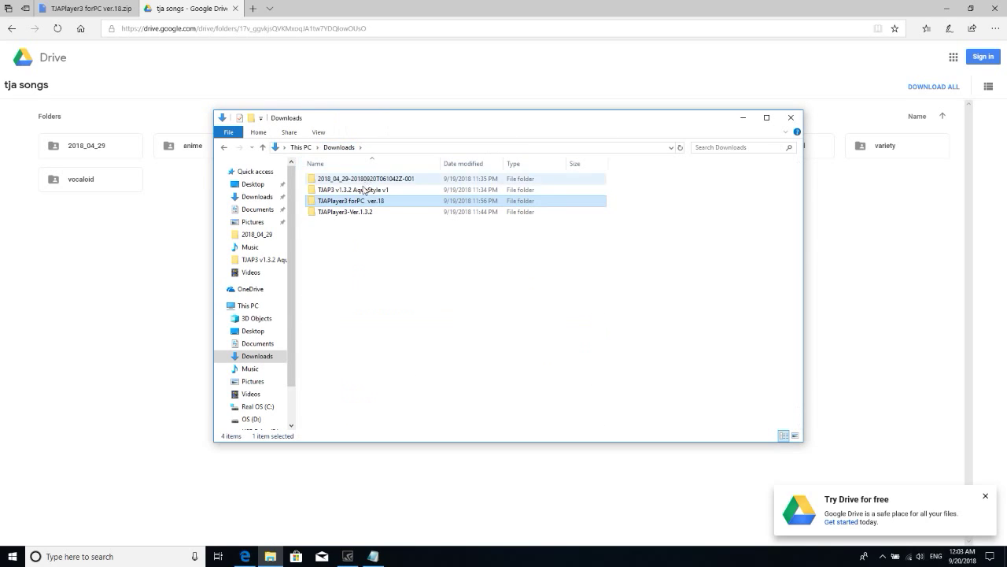
{"action": "left_click", "coordinate": [346, 181]}
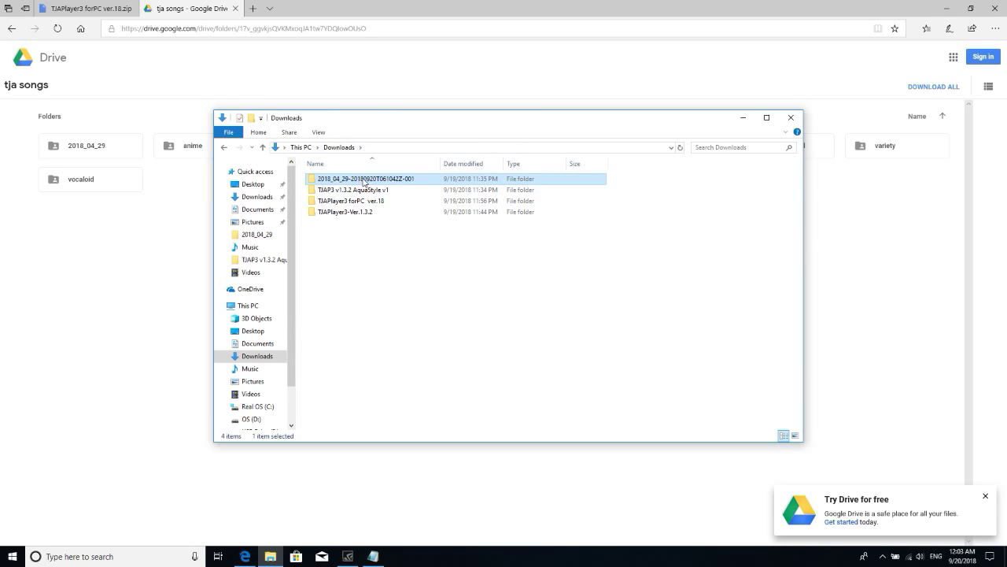
{"action": "double_click", "coordinate": [347, 183]}
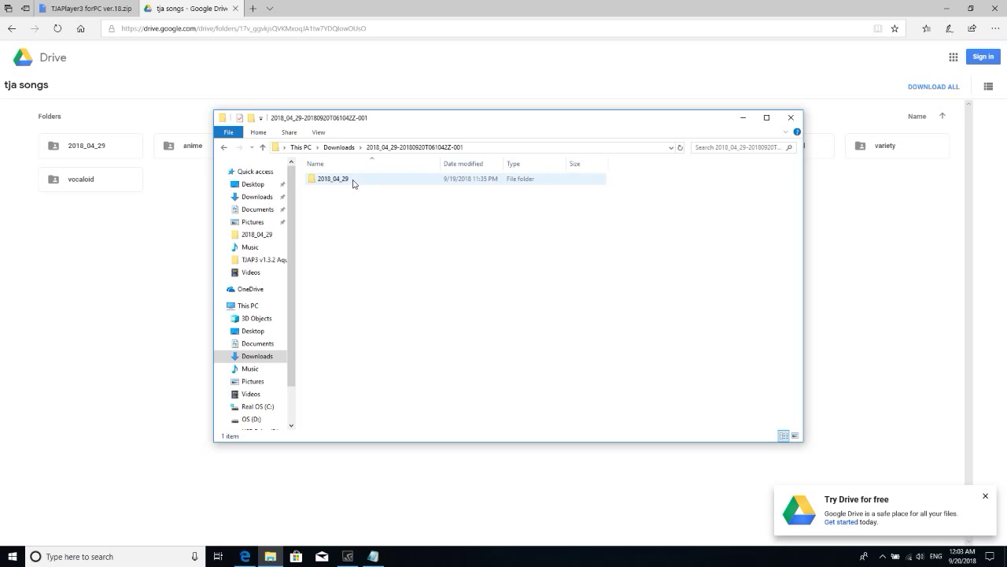
{"action": "double_click", "coordinate": [343, 182]}
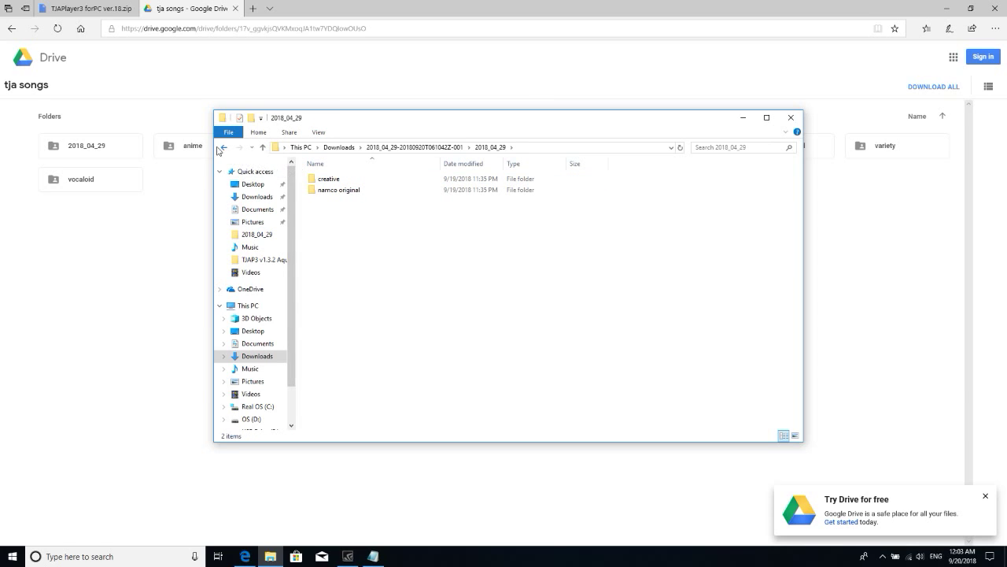
{"action": "left_click", "coordinate": [222, 148]}
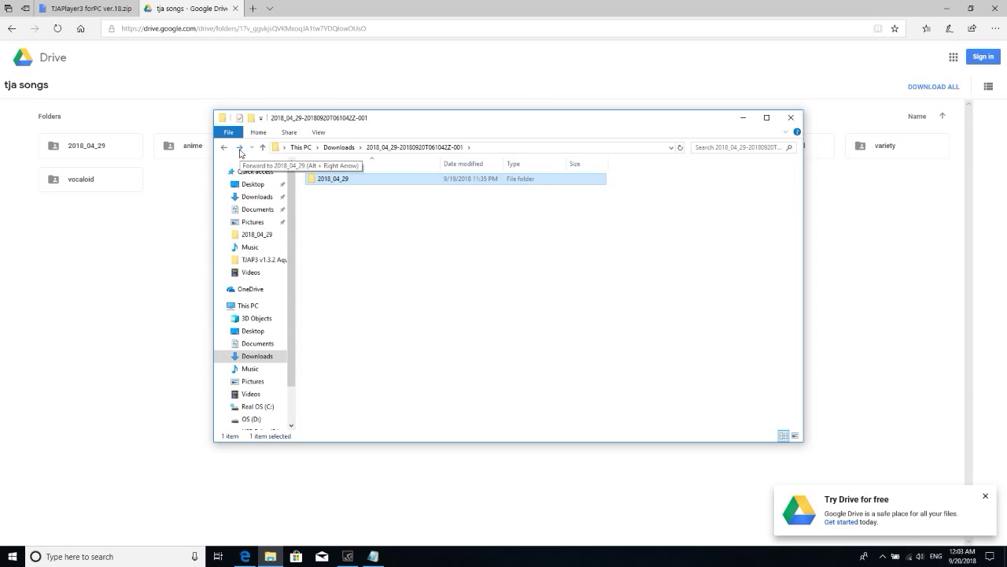
{"action": "left_click", "coordinate": [239, 148]}
{"action": "key", "text": "ctrl+a"}
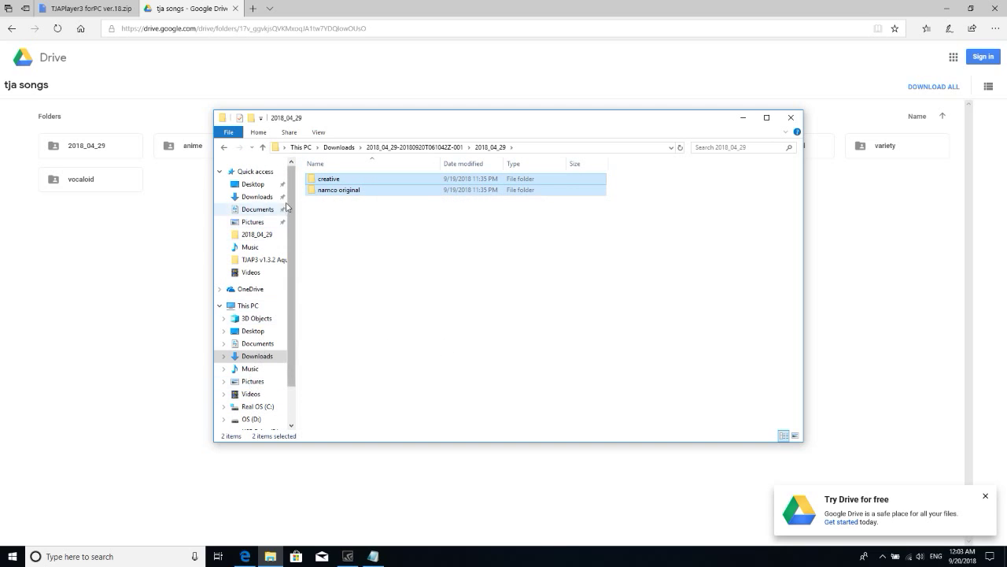
- Paste them into the nested TJAPlayer3 forPC ver.18 folder, replacing files, and relaunch DTXManiaGR
{"action": "left_click", "coordinate": [340, 147]}
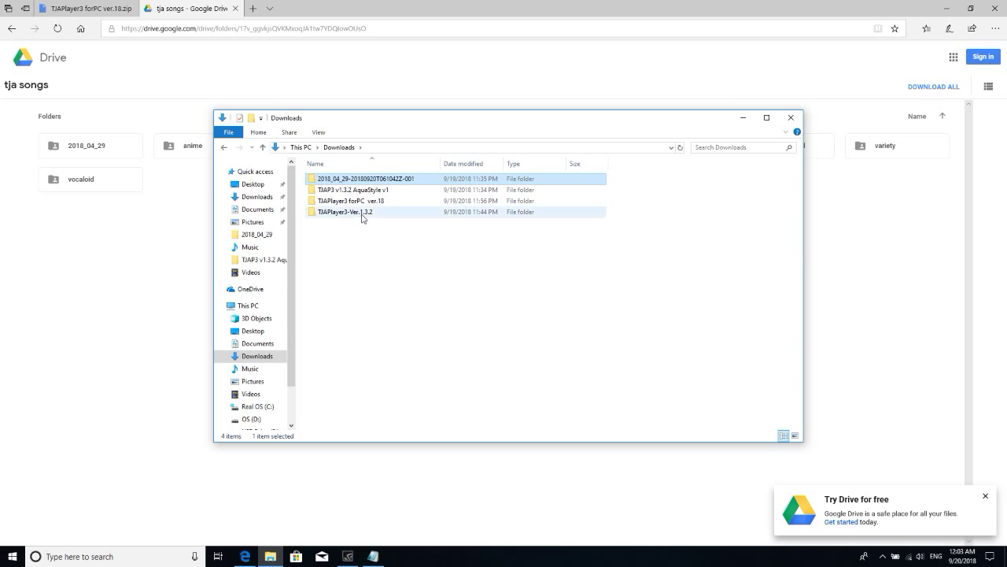
{"action": "left_click", "coordinate": [369, 203]}
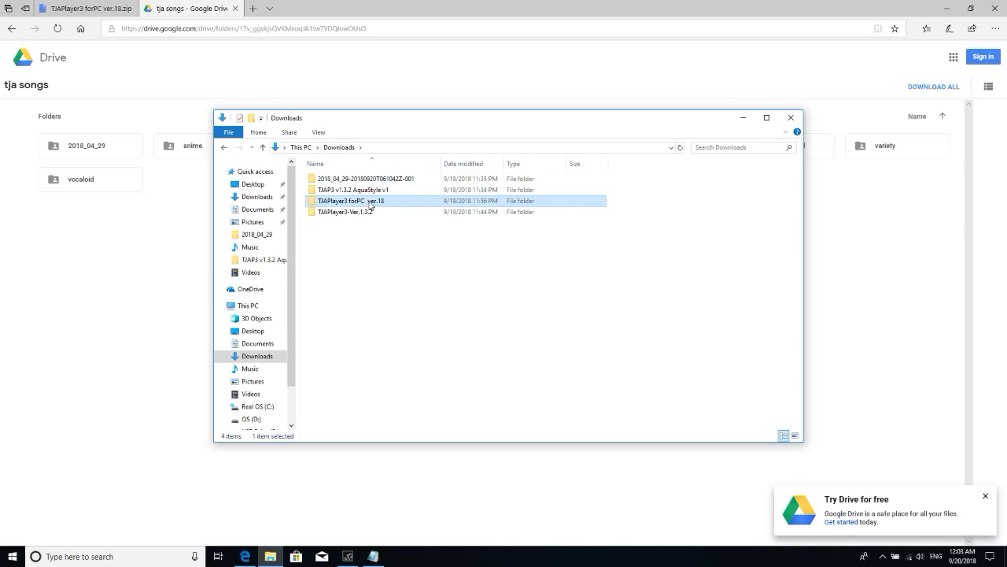
{"action": "left_click", "coordinate": [83, 8]}
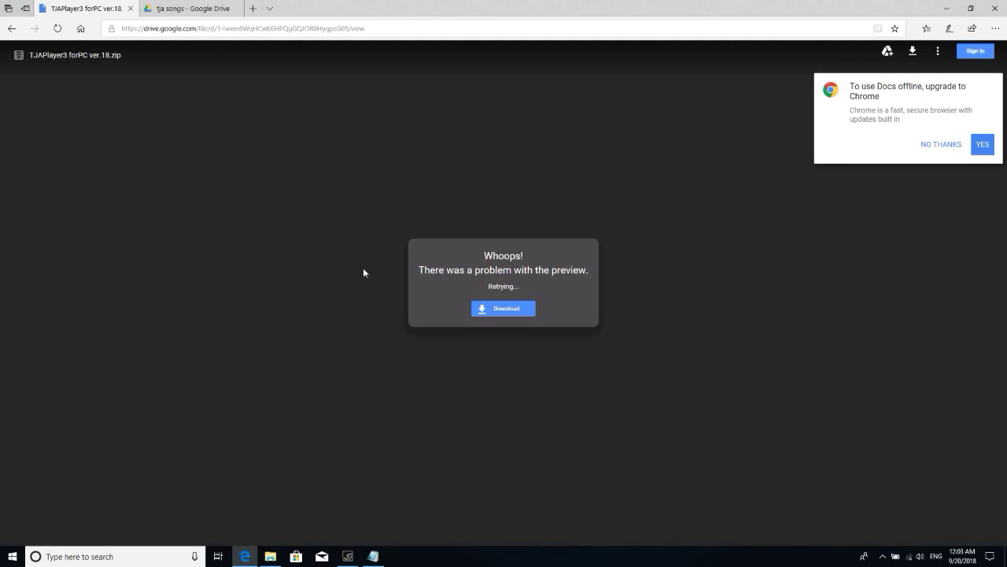
{"action": "left_click", "coordinate": [197, 9]}
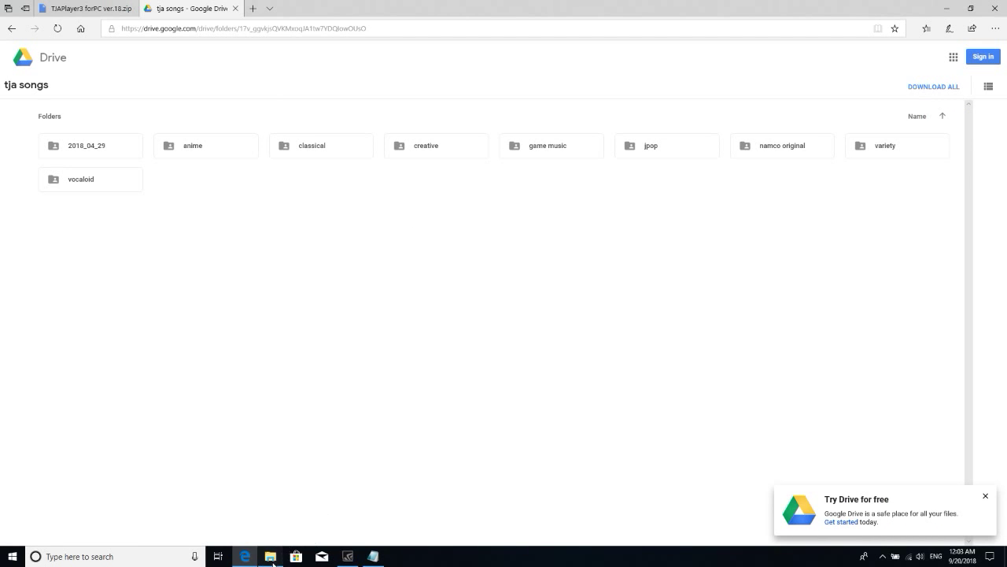
{"action": "left_click", "coordinate": [272, 560]}
{"action": "double_click", "coordinate": [366, 206]}
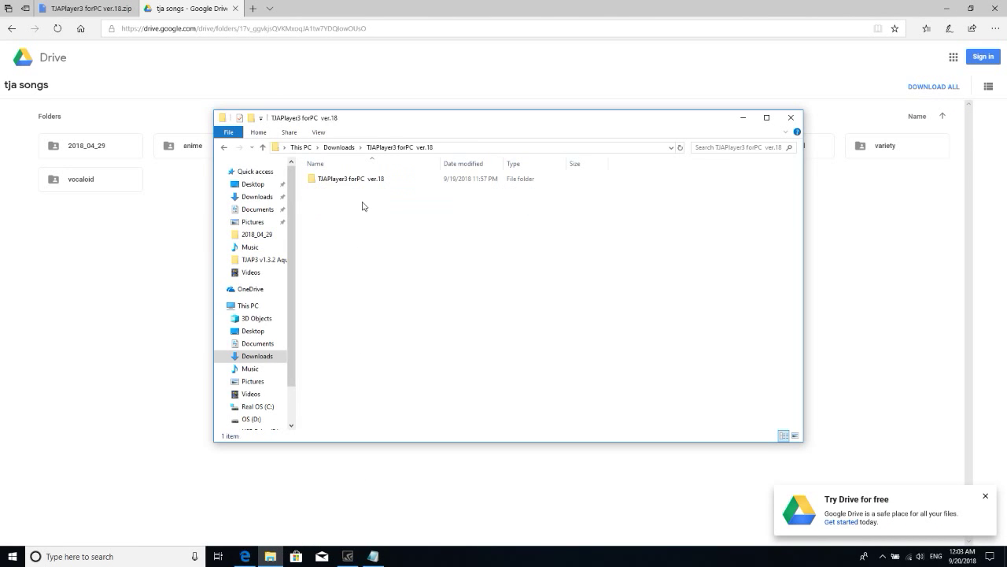
{"action": "double_click", "coordinate": [353, 184]}
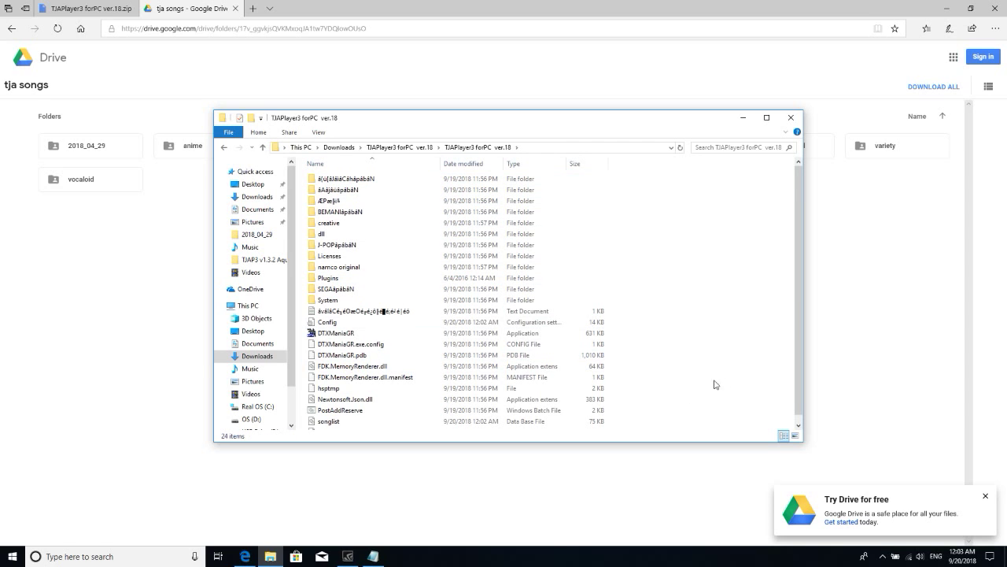
{"action": "key", "text": "ctrl+v"}
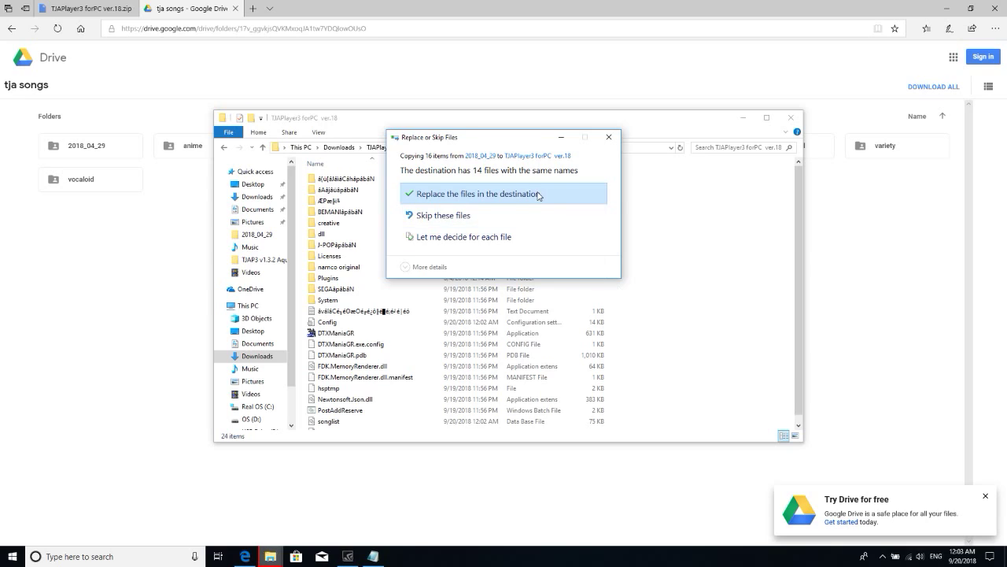
{"action": "left_click", "coordinate": [539, 195]}
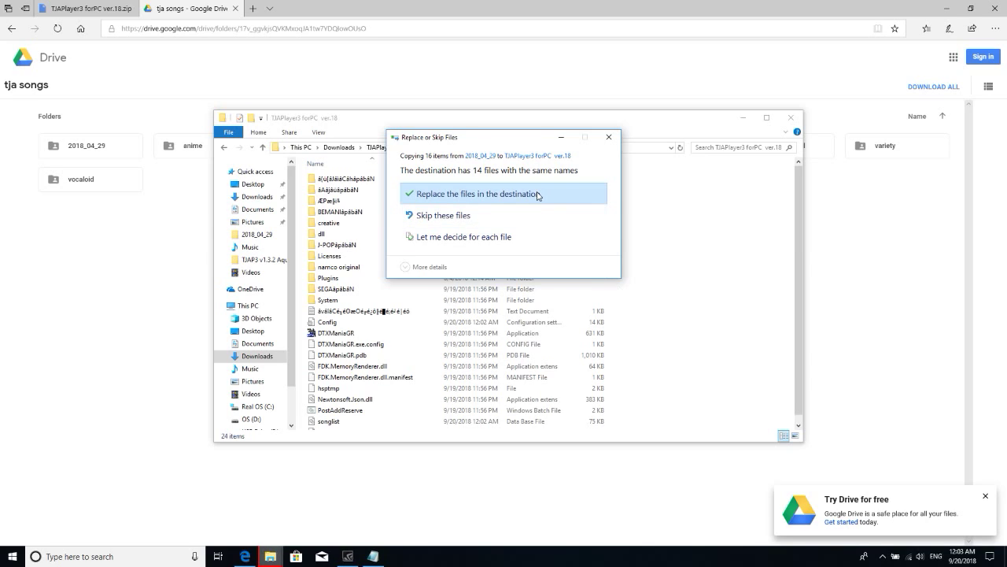
{"action": "double_click", "coordinate": [370, 337]}
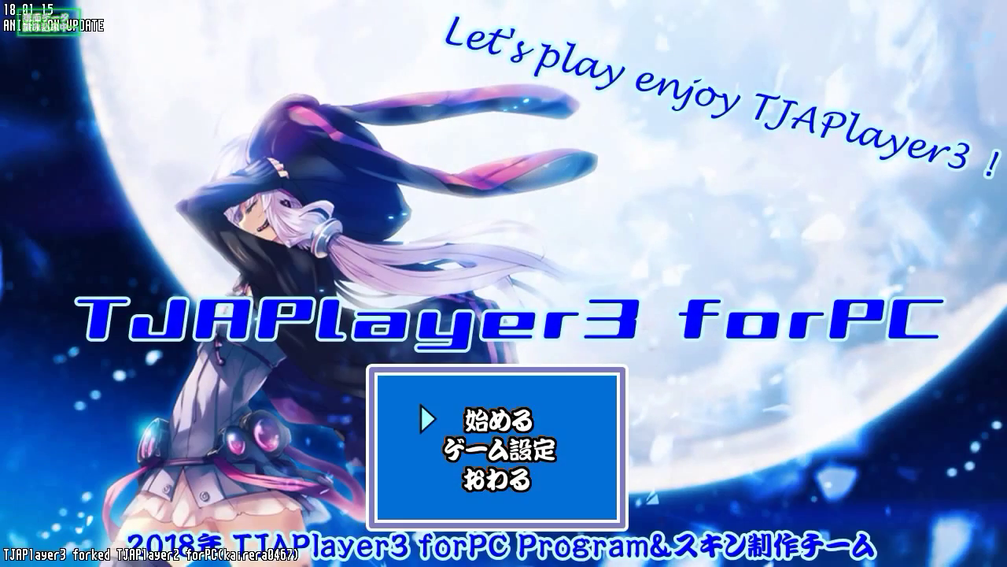
- Start the game and browse the song list to JINGO JUNGLE in the アニメ genre
{"action": "key", "text": "Return"}
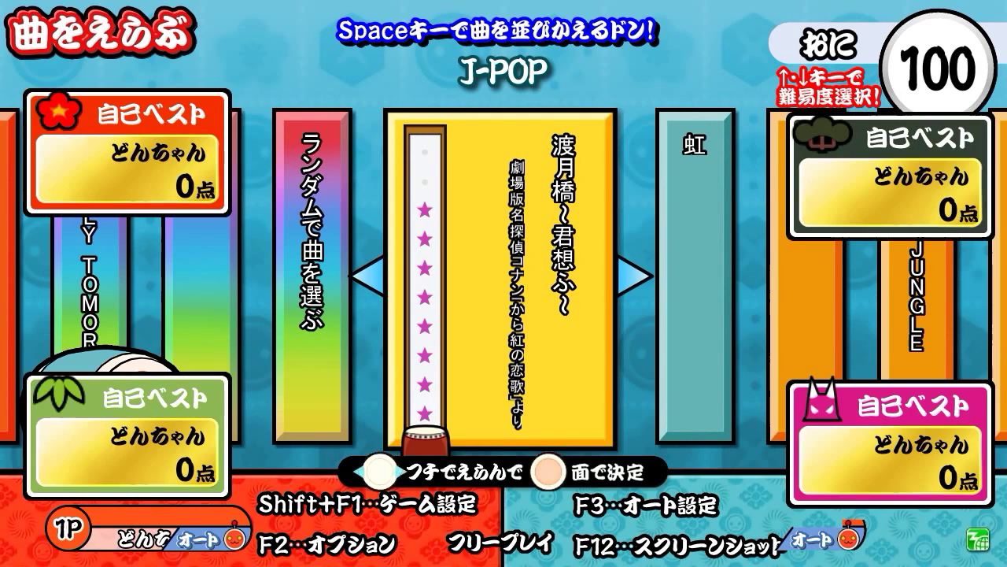
{"action": "key", "text": "Right"}
{"action": "key", "text": "Right"}
{"action": "key", "text": "Right"}
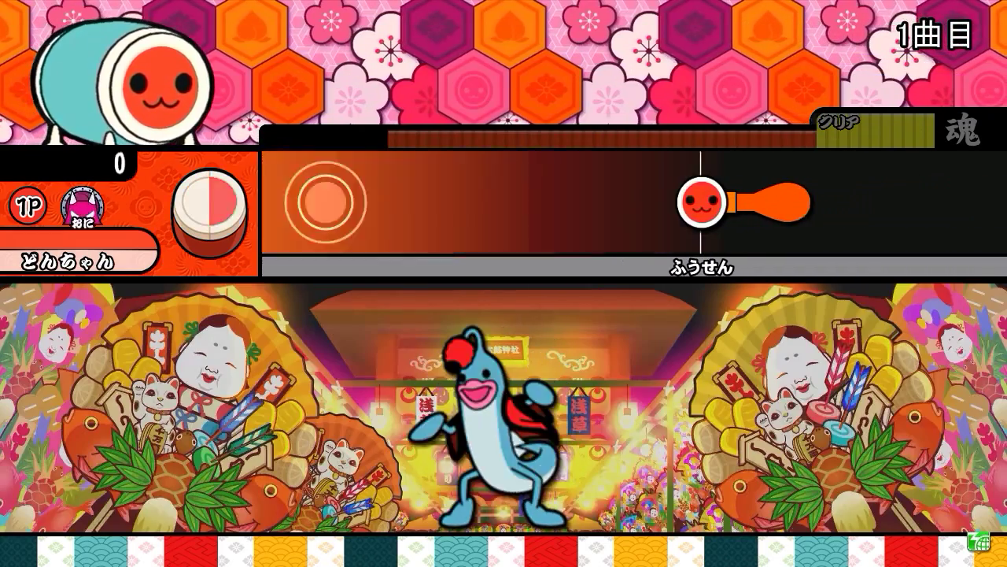
{"action": "key", "text": "f"}
{"action": "key", "text": "j"}
{"action": "key", "text": "f"}
{"action": "key", "text": "j"}
{"action": "key", "text": "f"}
{"action": "key", "text": "j"}
{"action": "key", "text": "f"}
{"action": "key", "text": "j"}
{"action": "key", "text": "f"}
{"action": "key", "text": "j"}
{"action": "key", "text": "f"}
{"action": "key", "text": "j"}
{"action": "key", "text": "f"}
{"action": "key", "text": "j"}
{"action": "key", "text": "f"}
{"action": "key", "text": "j"}
{"action": "key", "text": "f"}
{"action": "key", "text": "j"}
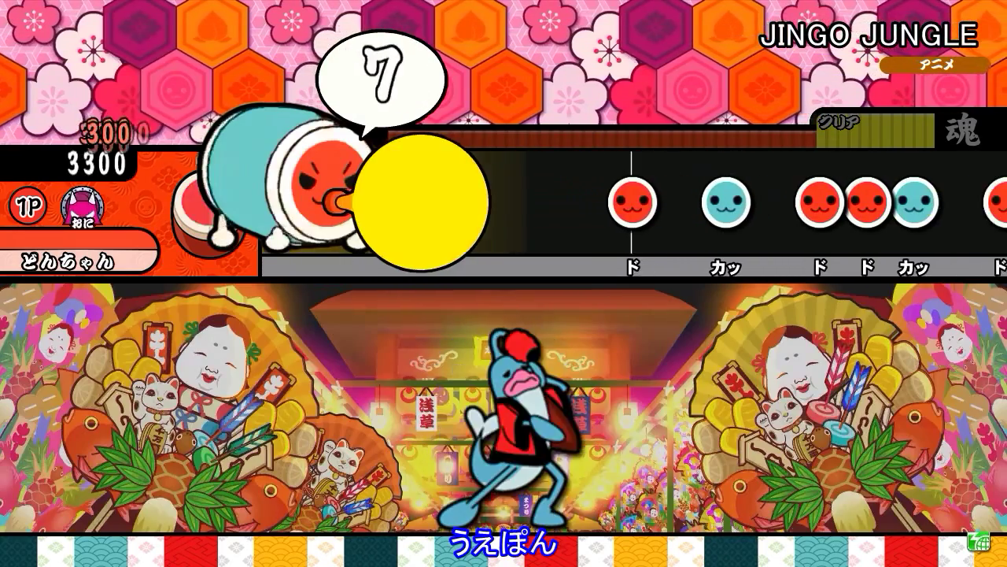
{"action": "key", "text": "f"}
{"action": "key", "text": "j"}
{"action": "key", "text": "f"}
{"action": "key", "text": "j"}
{"action": "key", "text": "f"}
{"action": "key", "text": "j"}
{"action": "key", "text": "f"}
{"action": "key", "text": "j"}
{"action": "key", "text": "f"}
{"action": "key", "text": "d"}
{"action": "key", "text": "f"}
{"action": "key", "text": "j"}
{"action": "key", "text": "k"}
{"action": "key", "text": "f"}
{"action": "key", "text": "k"}
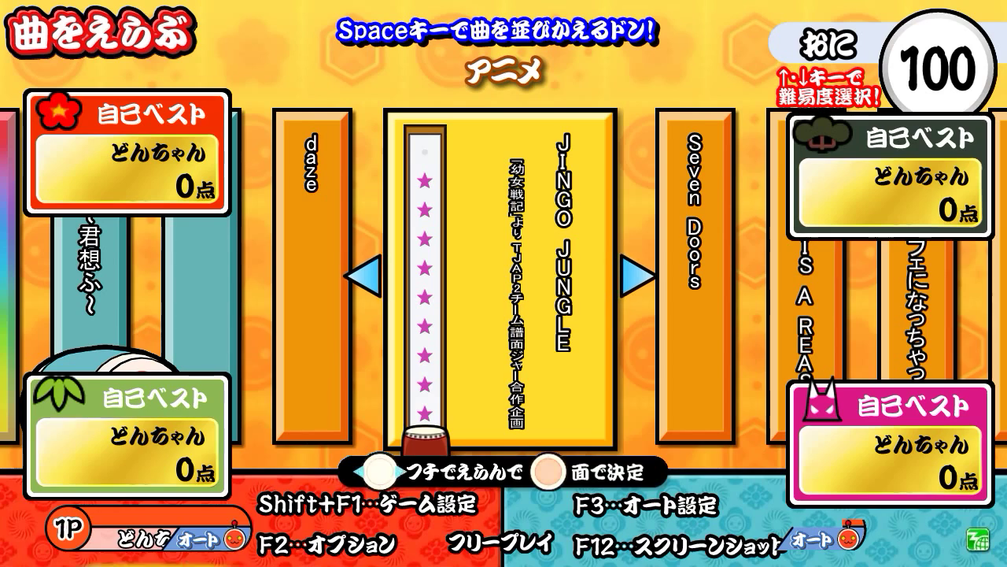
- Play JINGO JUNGLE briefly, drumming the balloon note, then exit to the title screen
{"action": "key", "text": "Return"}
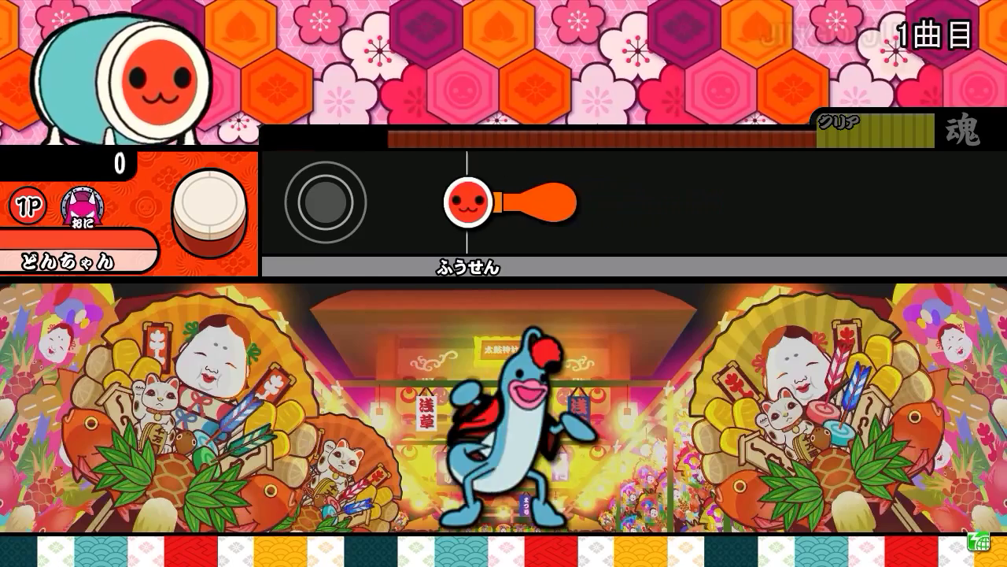
{"action": "key", "text": "f"}
{"action": "key", "text": "j"}
{"action": "key", "text": "f"}
{"action": "key", "text": "j"}
{"action": "key", "text": "f"}
{"action": "key", "text": "j"}
{"action": "key", "text": "f"}
{"action": "key", "text": "j"}
{"action": "key", "text": "f"}
{"action": "key", "text": "j"}
{"action": "key", "text": "f"}
{"action": "key", "text": "f"}
{"action": "key", "text": "j"}
{"action": "key", "text": "f"}
{"action": "key", "text": "j"}
{"action": "key", "text": "f"}
{"action": "key", "text": "j"}
{"action": "key", "text": "f"}
{"action": "key", "text": "j"}
{"action": "key", "text": "f"}
{"action": "key", "text": "j"}
{"action": "key", "text": "f"}
{"action": "key", "text": "j"}
{"action": "key", "text": "f"}
{"action": "key", "text": "j"}
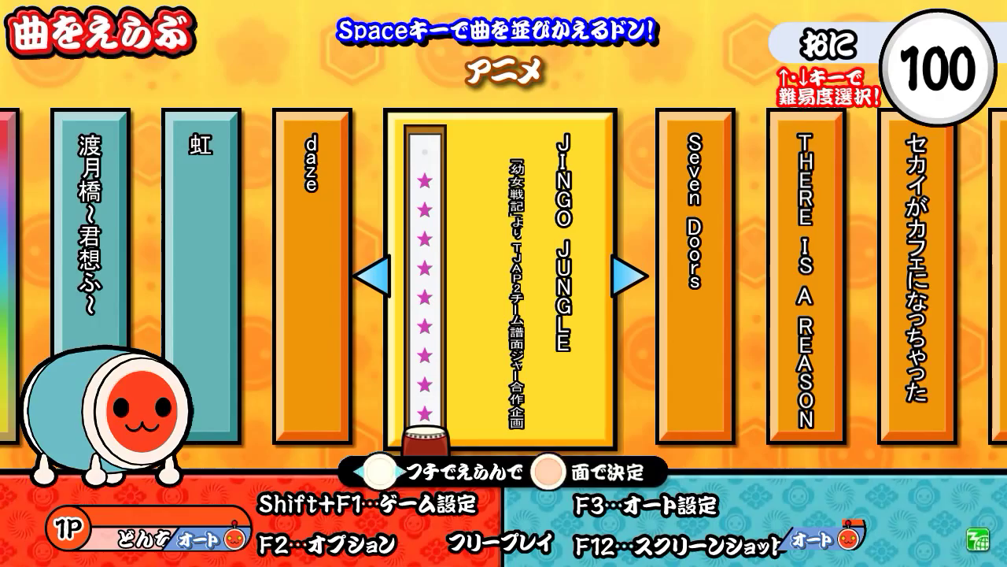
{"action": "key", "text": "Escape"}
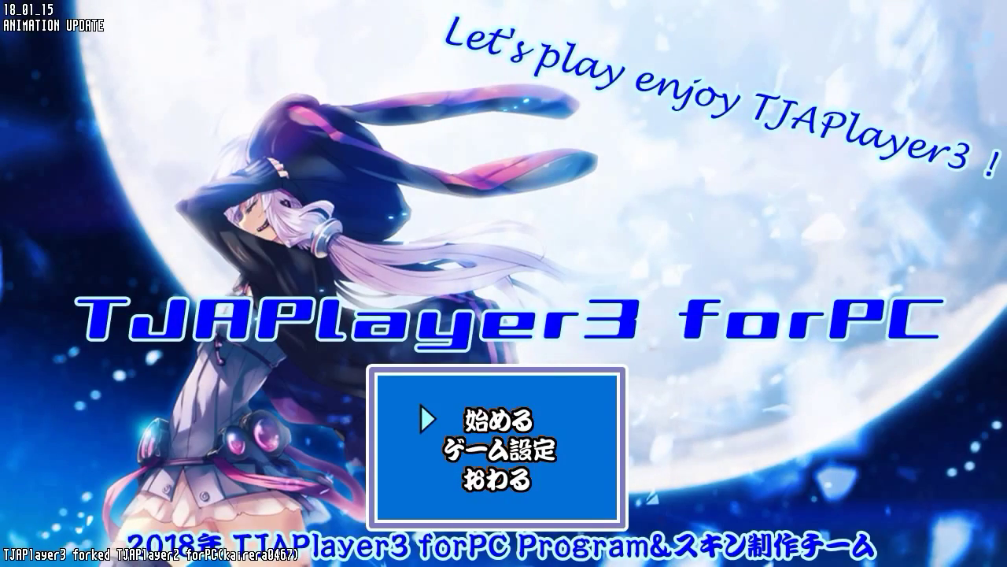
- Open ゲーム設定 from the title menu and compare the Drums and Guitar categories
{"action": "key", "text": "Down"}
{"action": "key", "text": "Return"}
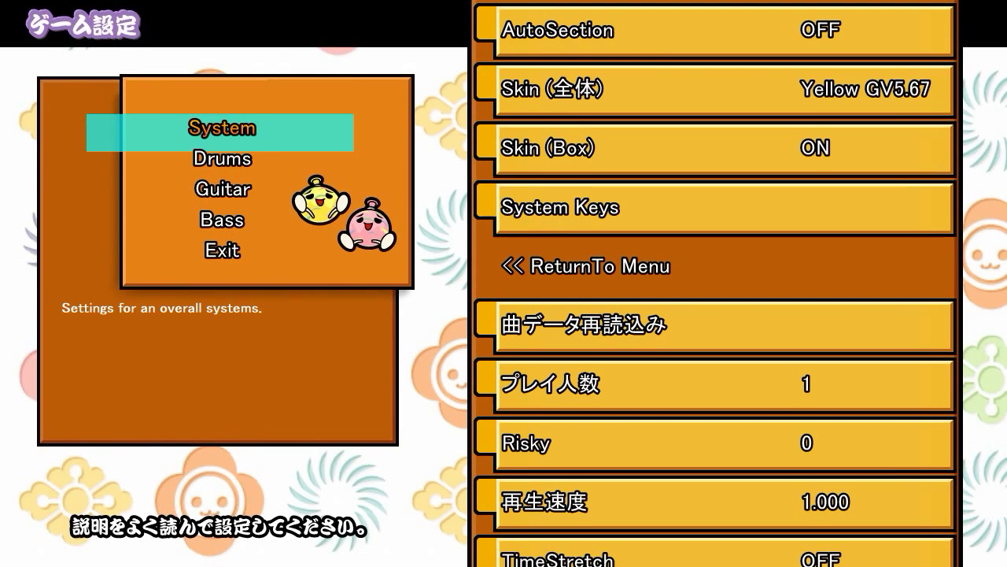
{"action": "key", "text": "Down"}
{"action": "key", "text": "Down"}
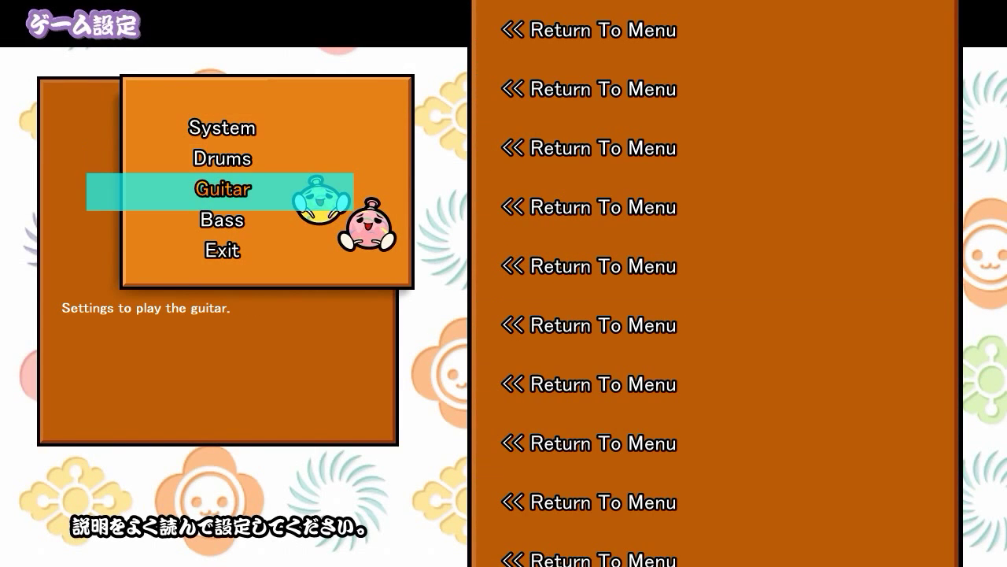
{"action": "key", "text": "Up"}
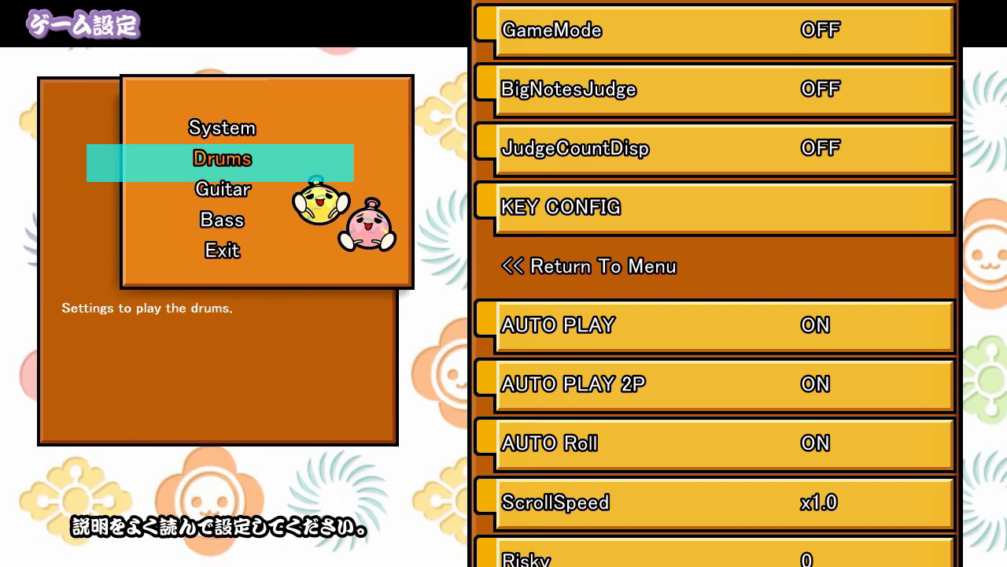
{"action": "key", "text": "Down"}
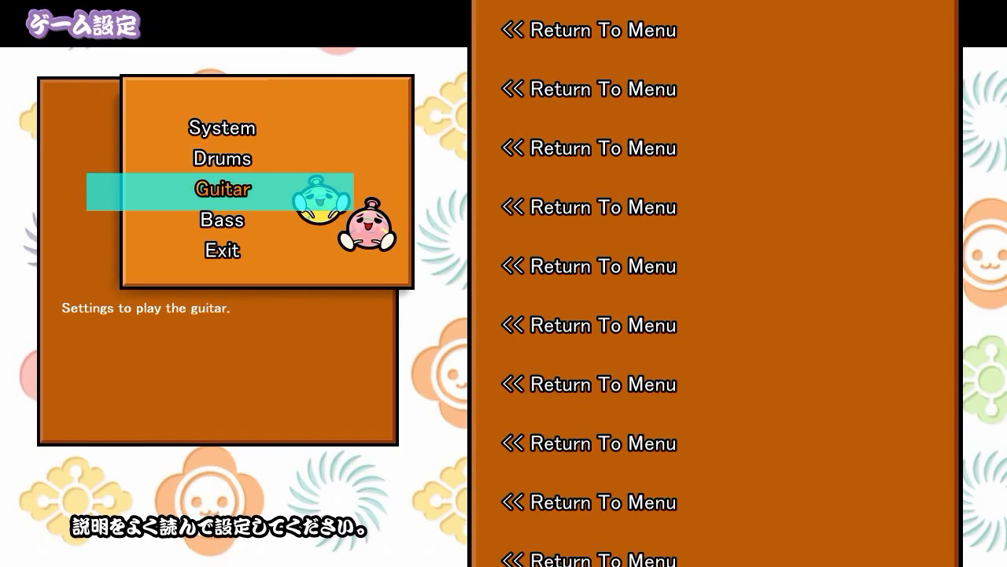
{"action": "key", "text": "Up"}
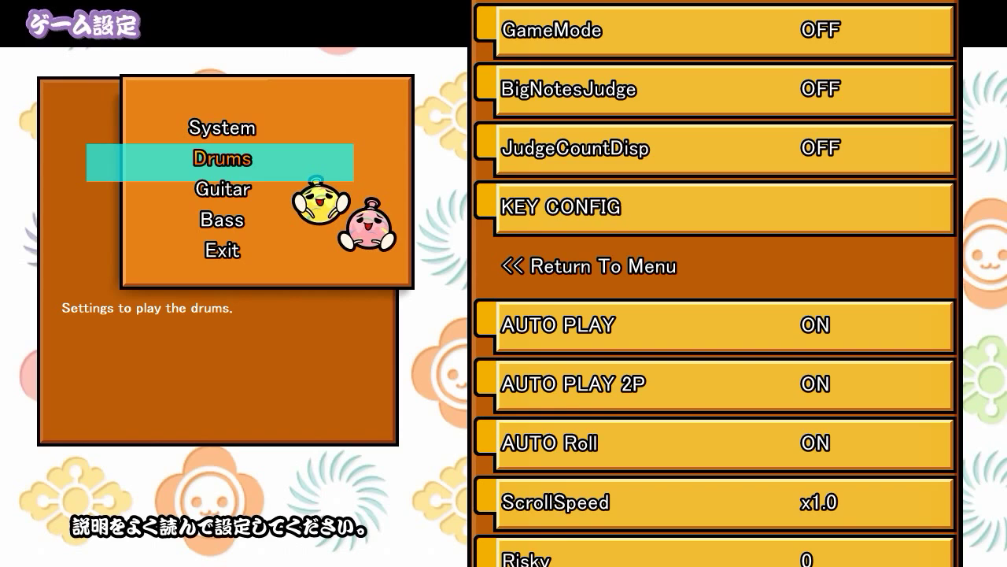
{"action": "key", "text": "Down"}
{"action": "key", "text": "Up"}
{"action": "key", "text": "Down"}
{"action": "key", "text": "Up"}
- Enter the Drums settings list and move the cursor around KEY CONFIG
{"action": "key", "text": "Return"}
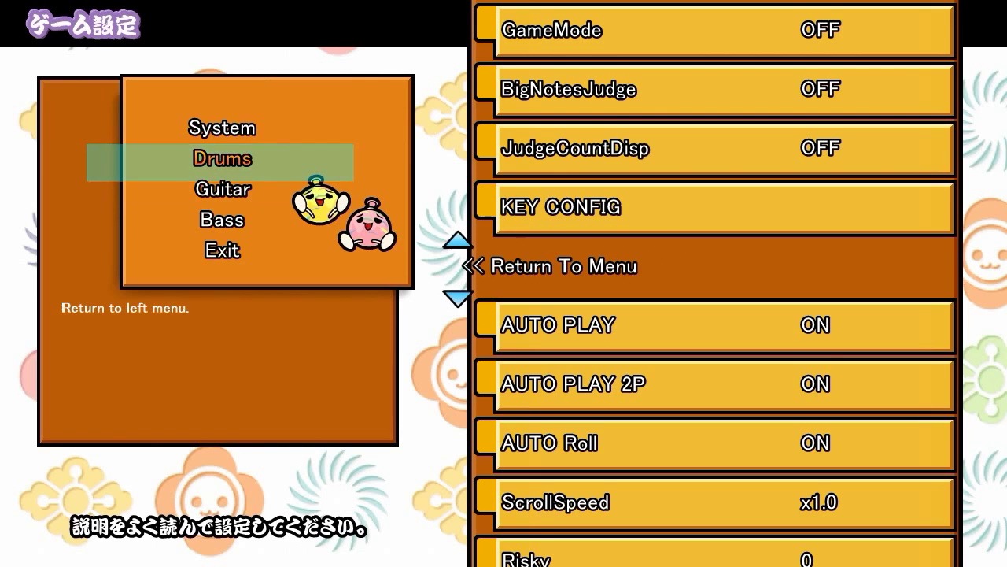
{"action": "key", "text": "Up"}
{"action": "key", "text": "Up"}
{"action": "key", "text": "Up"}
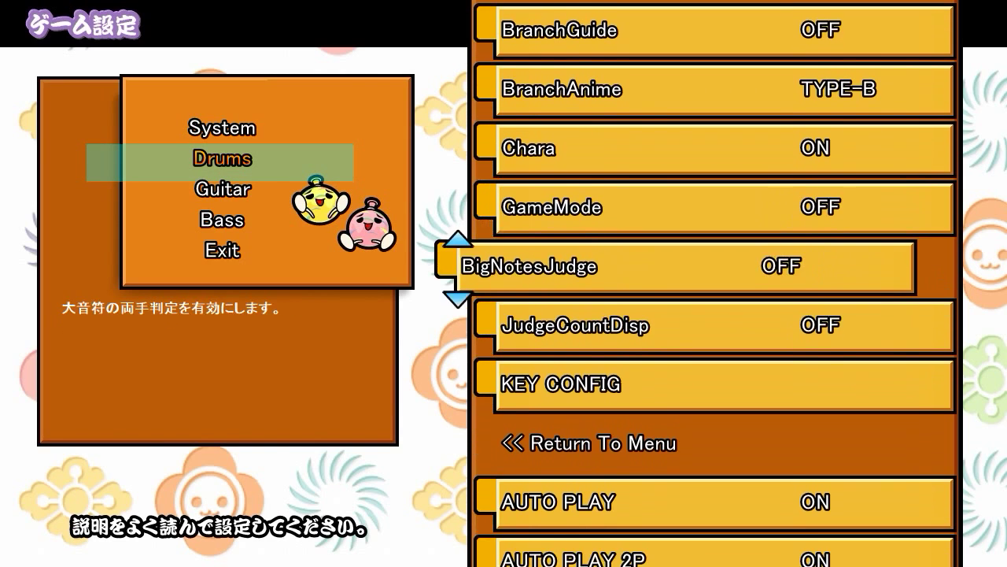
{"action": "key", "text": "Down"}
{"action": "key", "text": "Down"}
{"action": "key", "text": "Down"}
{"action": "key", "text": "Up"}
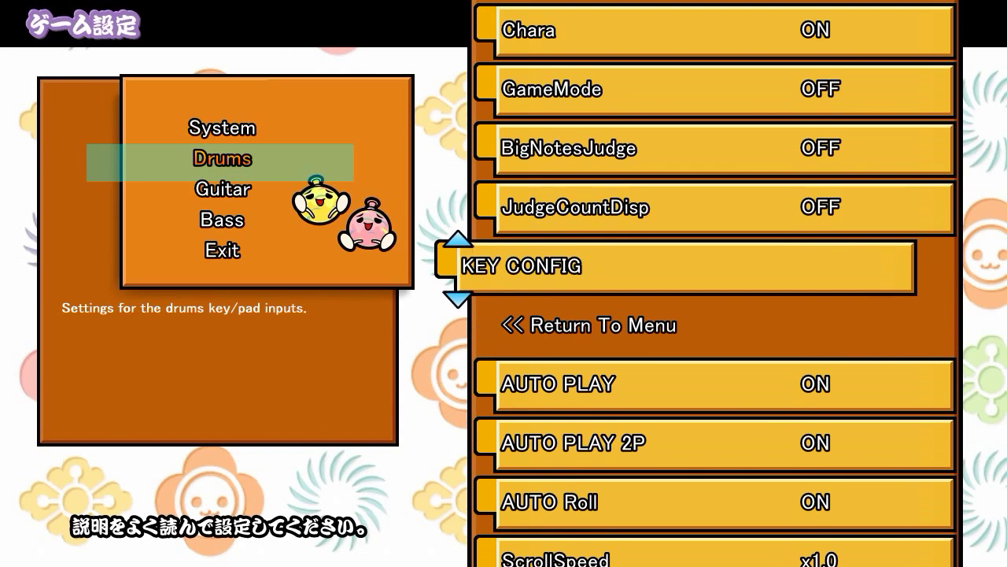
- Bind LeftRed slot 1 to Joypad #5 Button11 and delete the old G key from slot 2
{"action": "key", "text": "Return"}
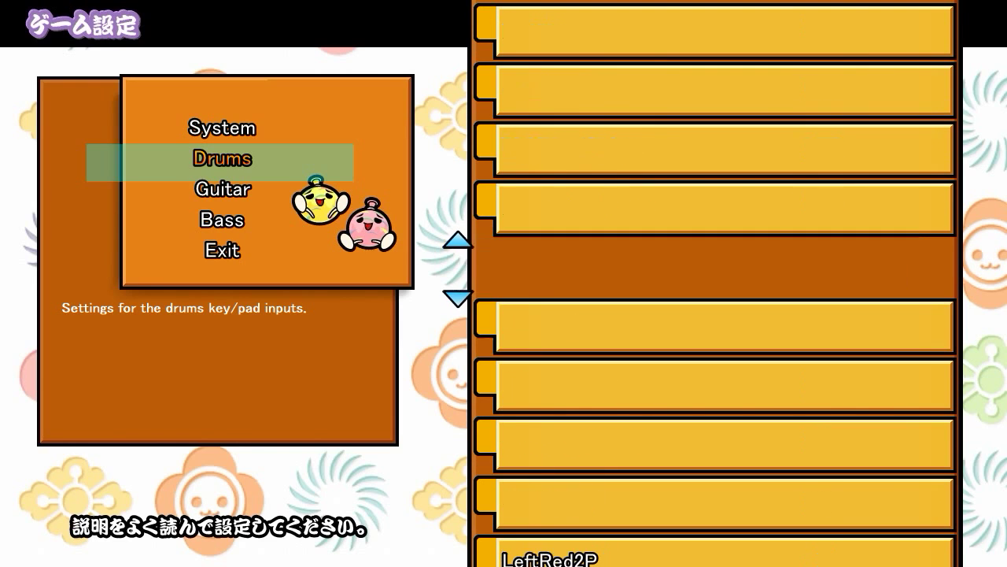
{"action": "key", "text": "Up"}
{"action": "key", "text": "Up"}
{"action": "key", "text": "Up"}
{"action": "key", "text": "Up"}
{"action": "key", "text": "Up"}
{"action": "key", "text": "Up"}
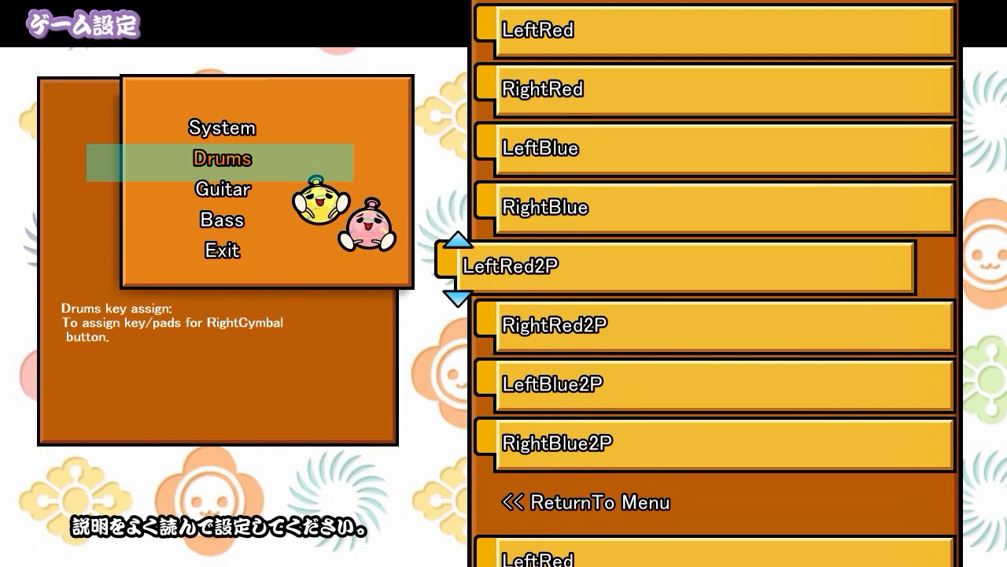
{"action": "key", "text": "Up"}
{"action": "key", "text": "Up"}
{"action": "key", "text": "Return"}
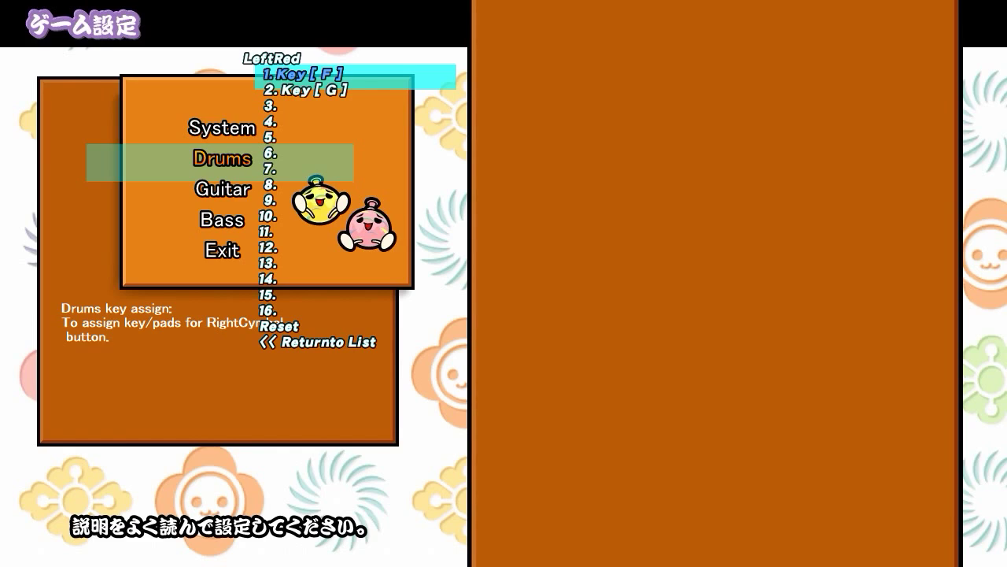
{"action": "key", "text": "Return"}
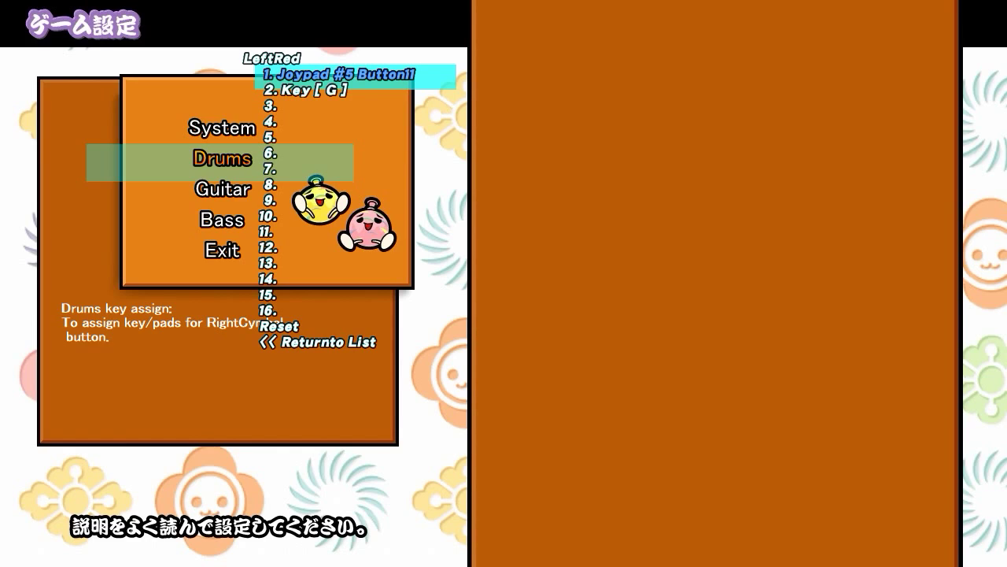
{"action": "key", "text": "yen"}
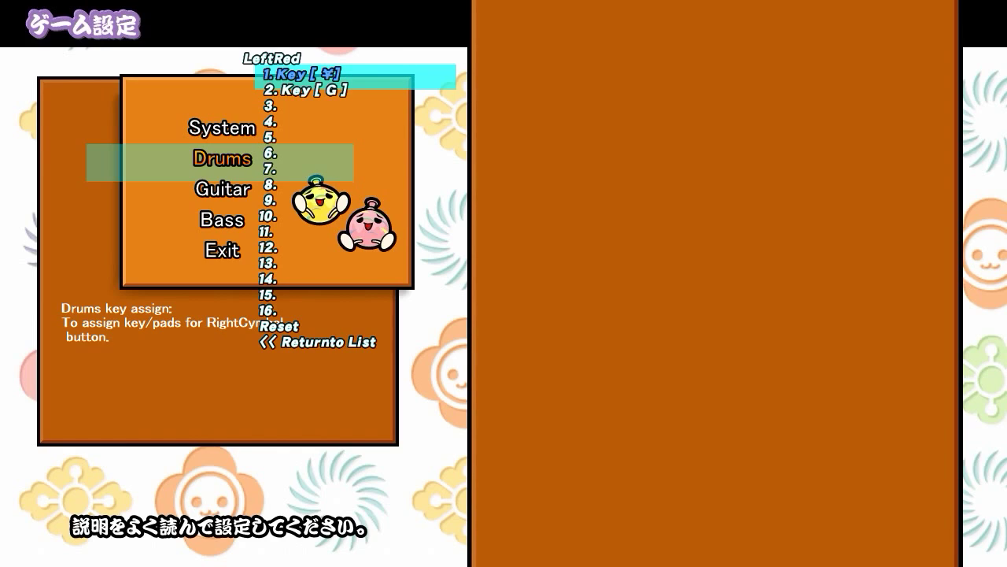
{"action": "key", "text": "Return"}
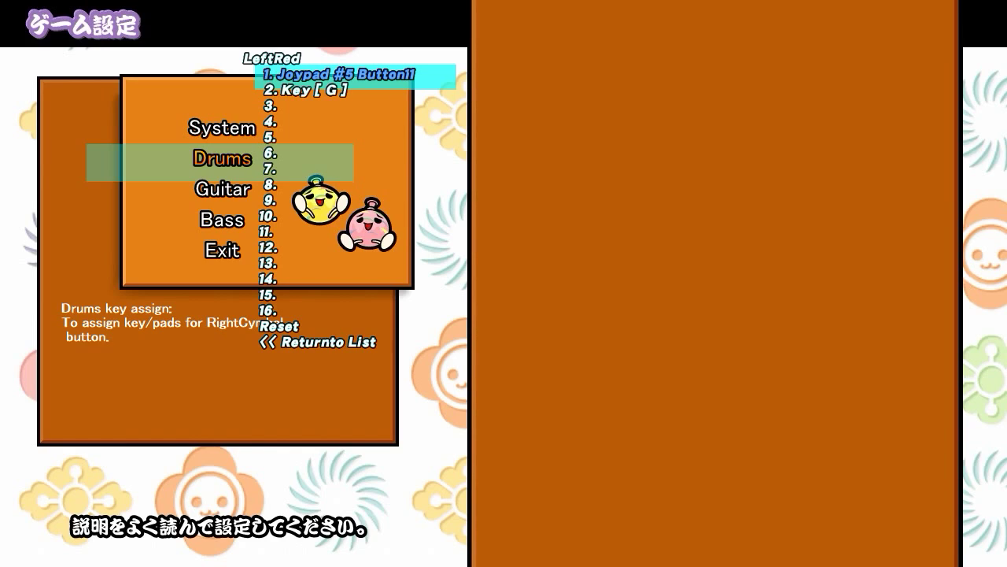
{"action": "key", "text": "Delete"}
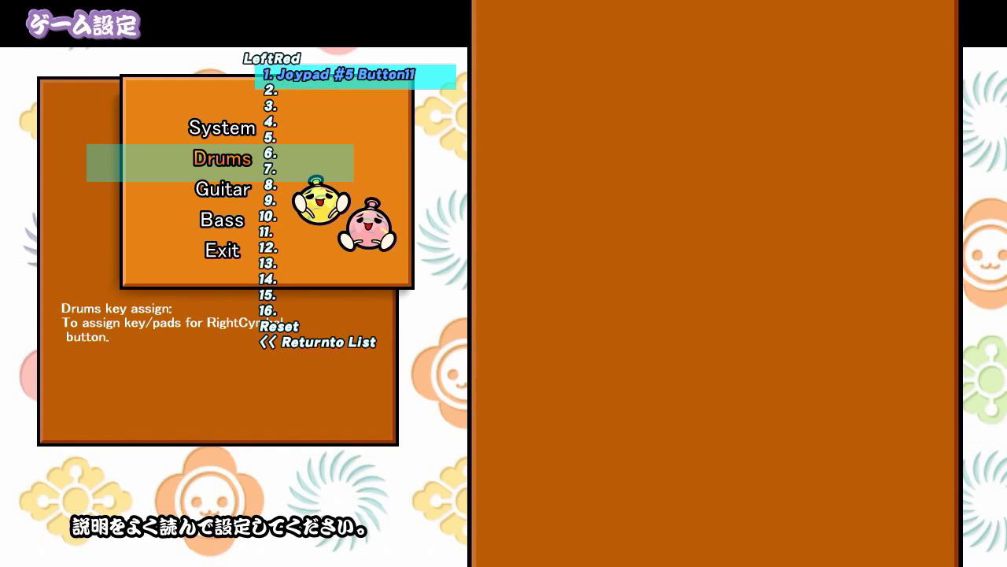
{"action": "key", "text": "Escape"}
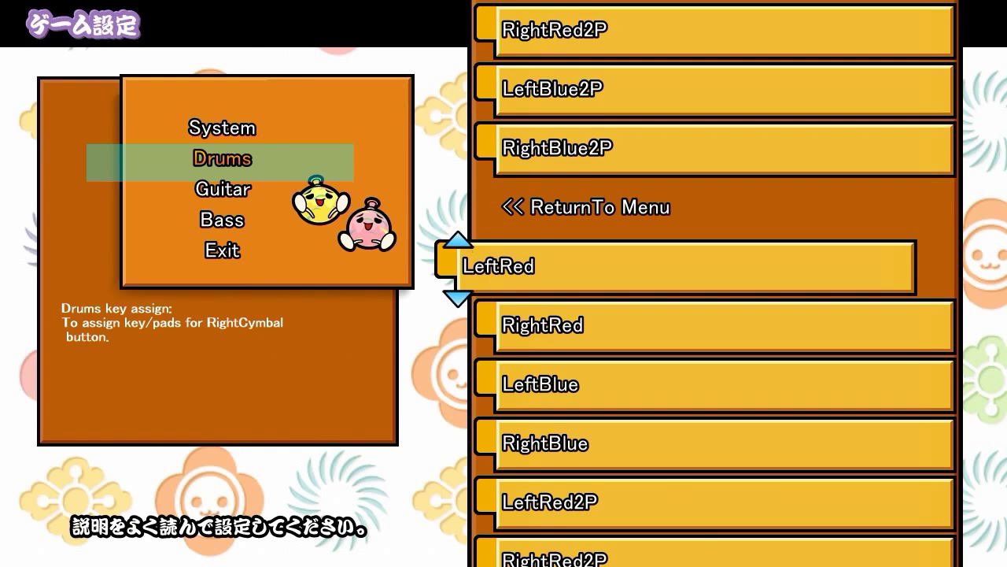
- Bind RightRed to Joypad #5 Button12, replacing its two keyboard keys
{"action": "key", "text": "Down"}
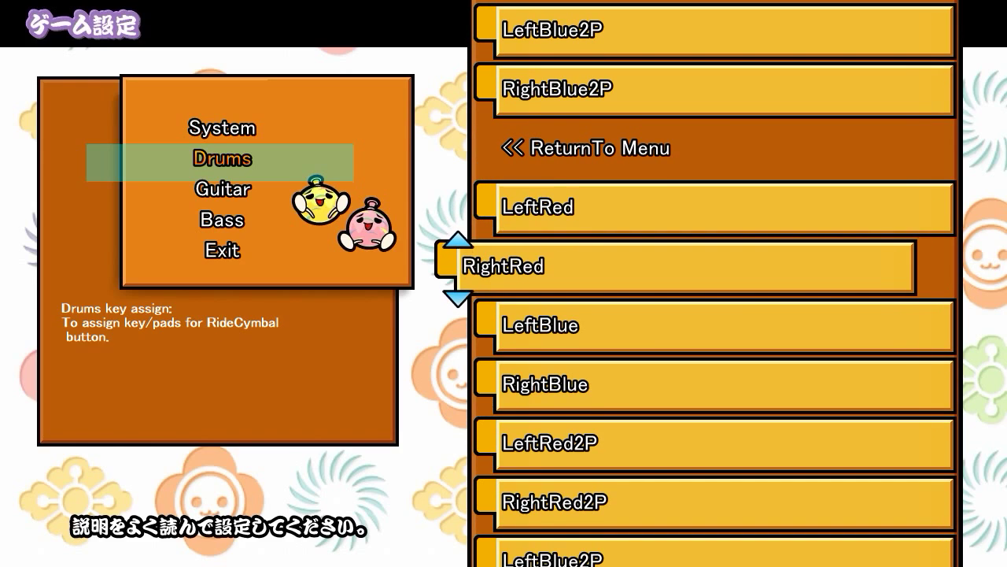
{"action": "key", "text": "Return"}
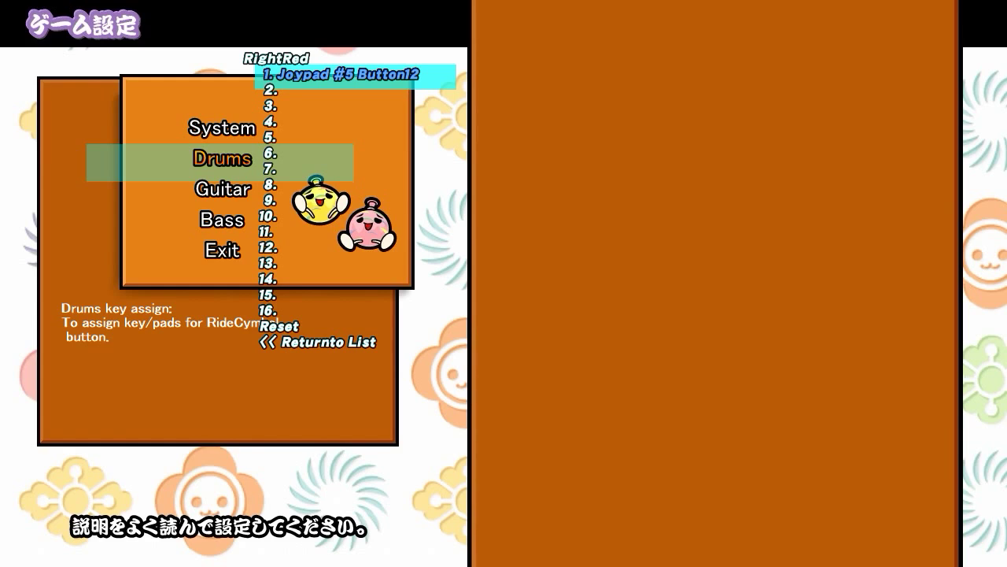
{"action": "key", "text": "Escape"}
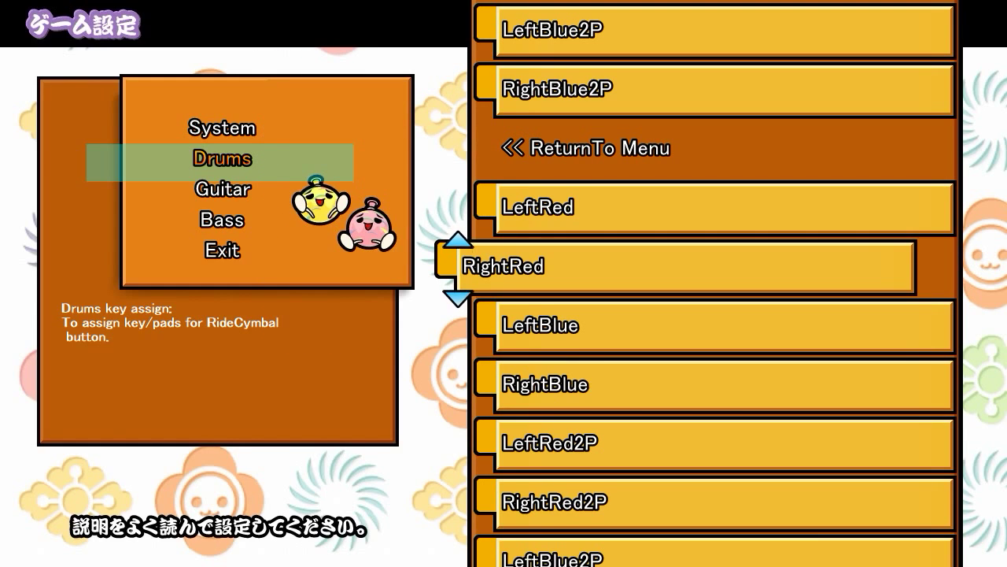
- Assign LeftBlue to Joypad #5 Button7 in KEY CONFIG
{"action": "key", "text": "Down"}
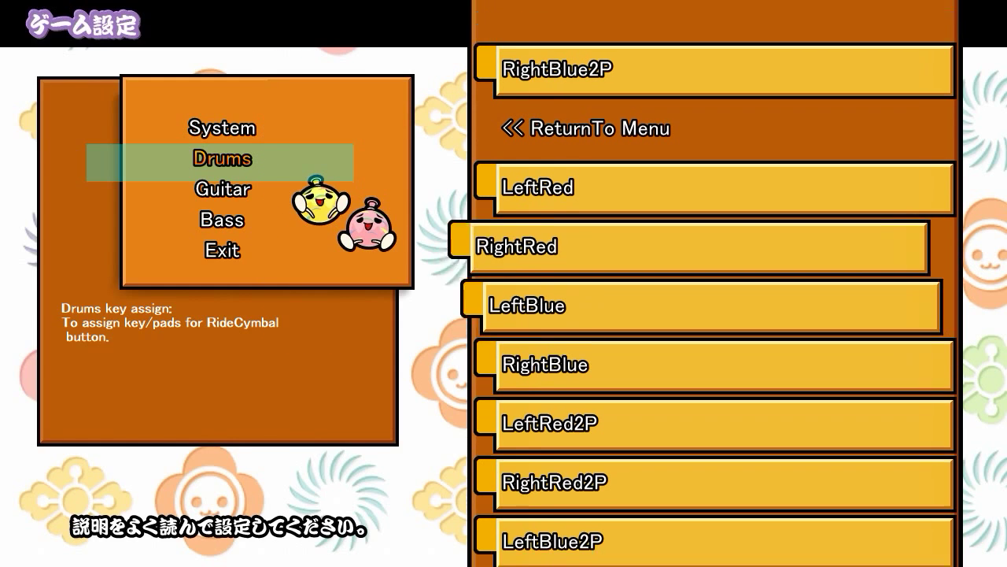
{"action": "key", "text": "Return"}
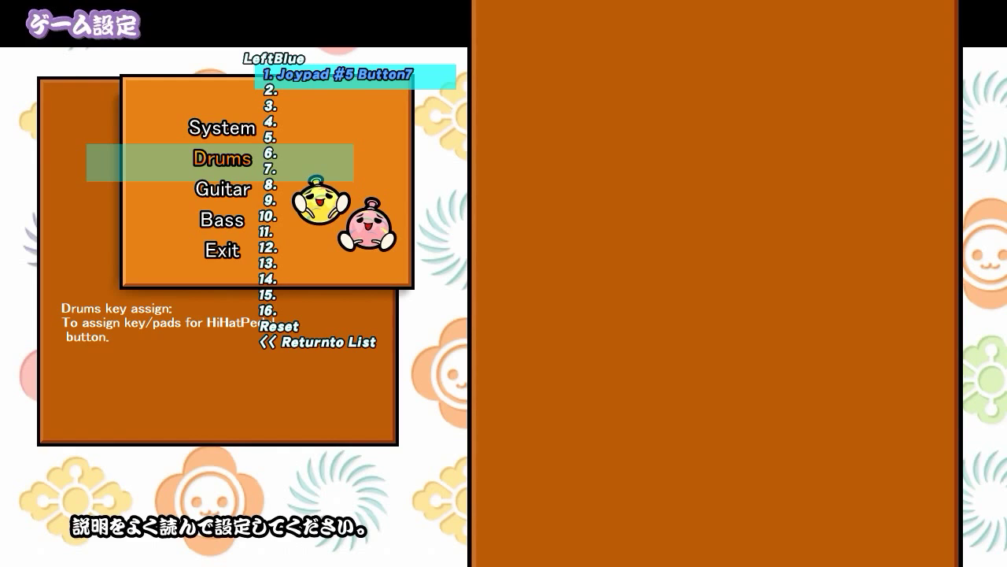
{"action": "key", "text": "Escape"}
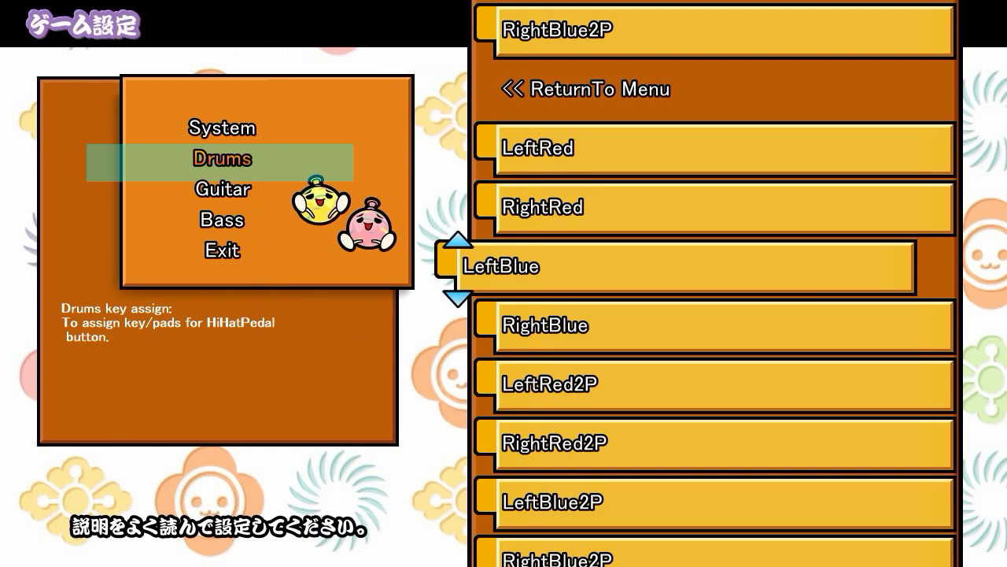
- Assign RightBlue to Joypad #5 Button8, replacing K and L, and go back to the Drums settings
{"action": "key", "text": "Down"}
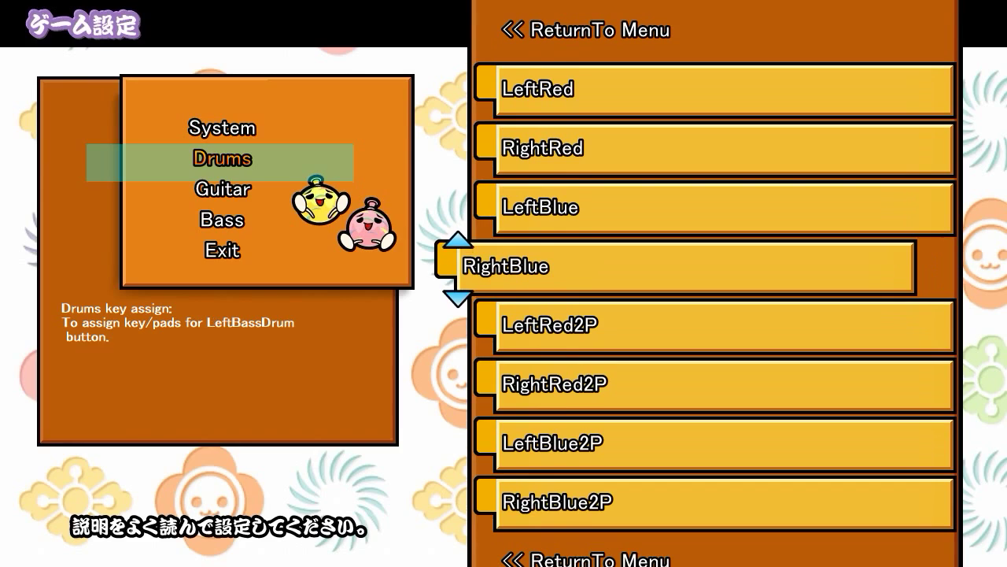
{"action": "key", "text": "Return"}
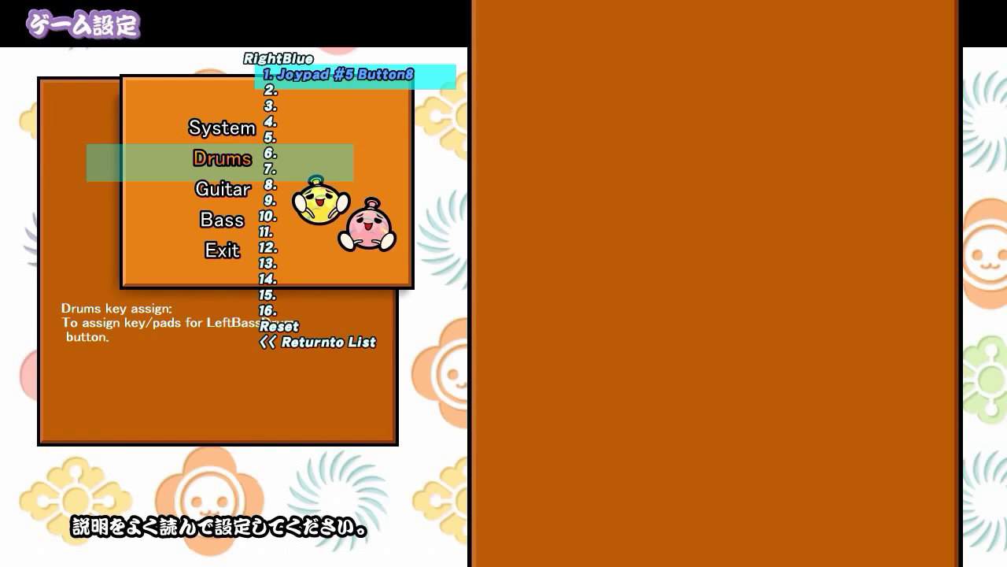
{"action": "key", "text": "Escape"}
{"action": "key", "text": "Escape"}
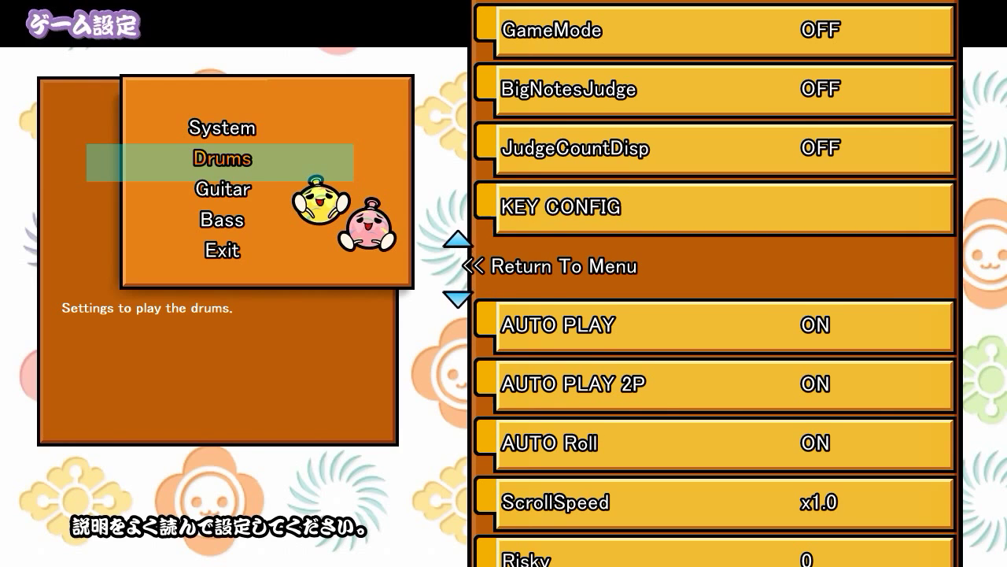
- Switch AUTO PLAY to OFF and exit the Drums settings list
{"action": "key", "text": "Down"}
{"action": "key", "text": "Return"}
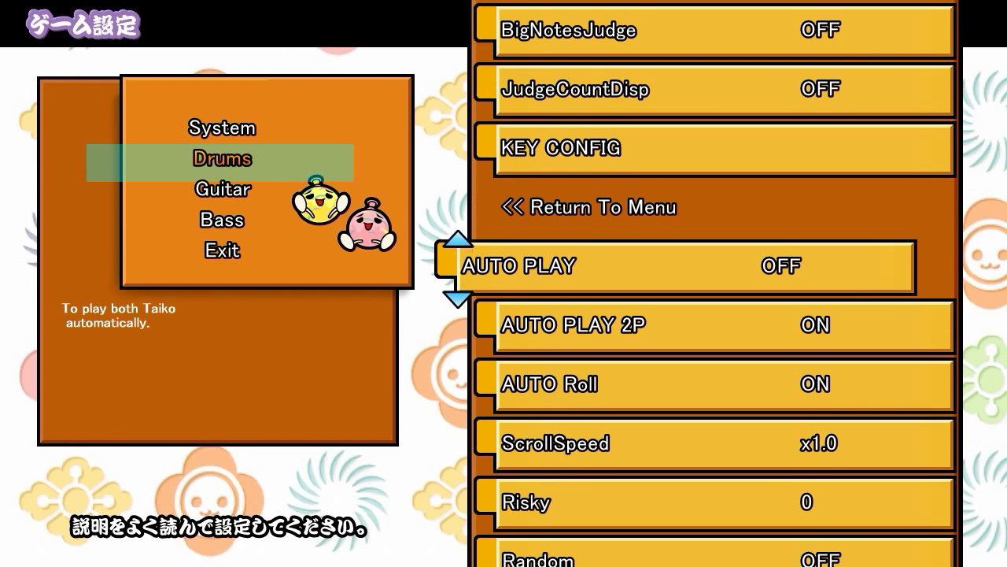
{"action": "key", "text": "Escape"}
{"action": "key", "text": "Escape"}
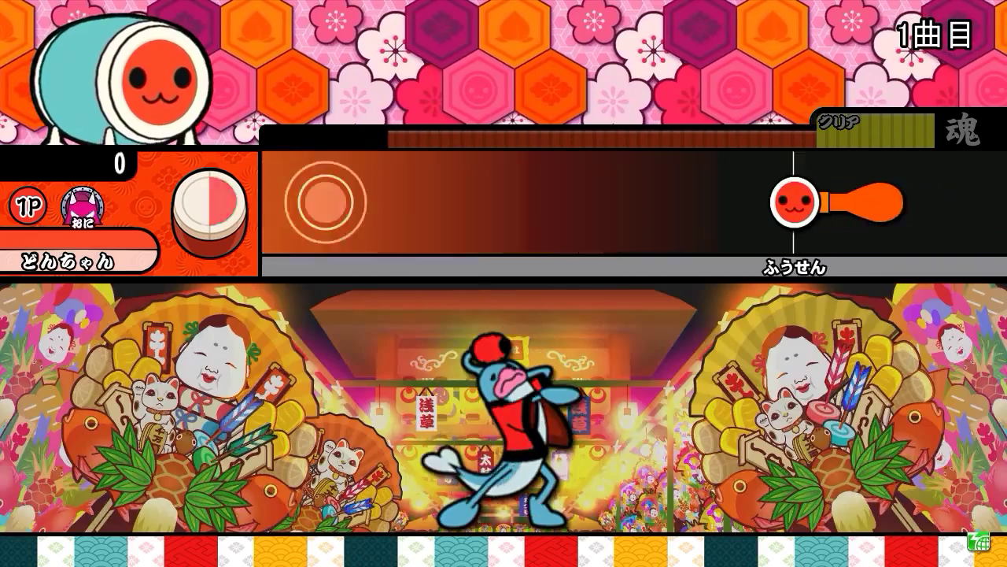
- Burst JINGO JUNGLE's opening balloon with alternating F/J drum hits, then choose おわる on the title menu to quit
{"action": "key", "text": "f"}
{"action": "key", "text": "j"}
{"action": "key", "text": "f"}
{"action": "key", "text": "f"}
{"action": "key", "text": "j"}
{"action": "key", "text": "f"}
{"action": "key", "text": "j"}
{"action": "key", "text": "f"}
{"action": "key", "text": "j"}
{"action": "key", "text": "f"}
{"action": "key", "text": "j"}
{"action": "key", "text": "f"}
{"action": "key", "text": "j"}
{"action": "key", "text": "f"}
{"action": "key", "text": "j"}
{"action": "key", "text": "f"}
{"action": "key", "text": "j"}
{"action": "key", "text": "f"}
{"action": "key", "text": "j"}
{"action": "key", "text": "f"}
{"action": "key", "text": "j"}
{"action": "key", "text": "f"}
{"action": "key", "text": "j"}
{"action": "key", "text": "f"}
{"action": "key", "text": "j"}
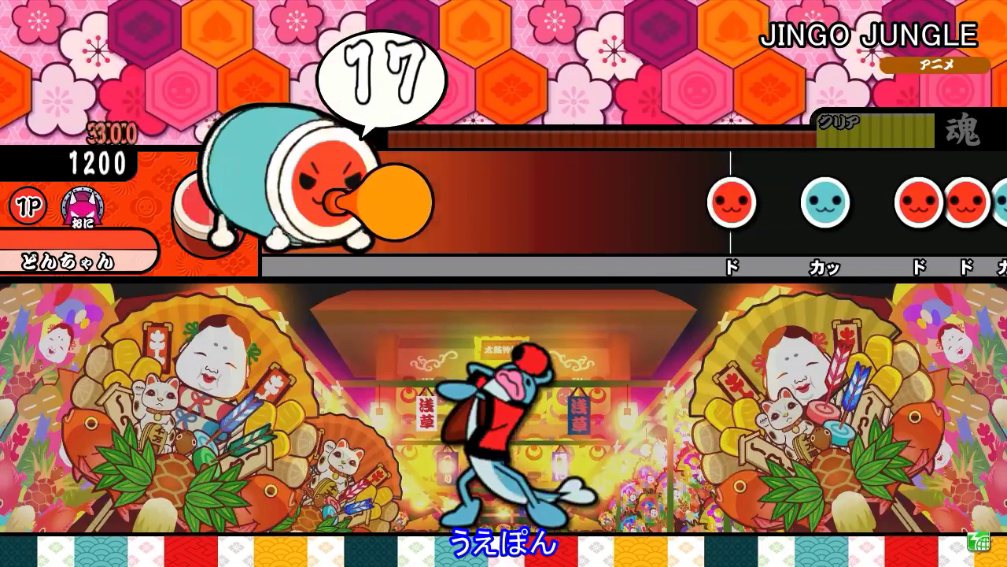
{"action": "key", "text": "f"}
{"action": "key", "text": "f"}
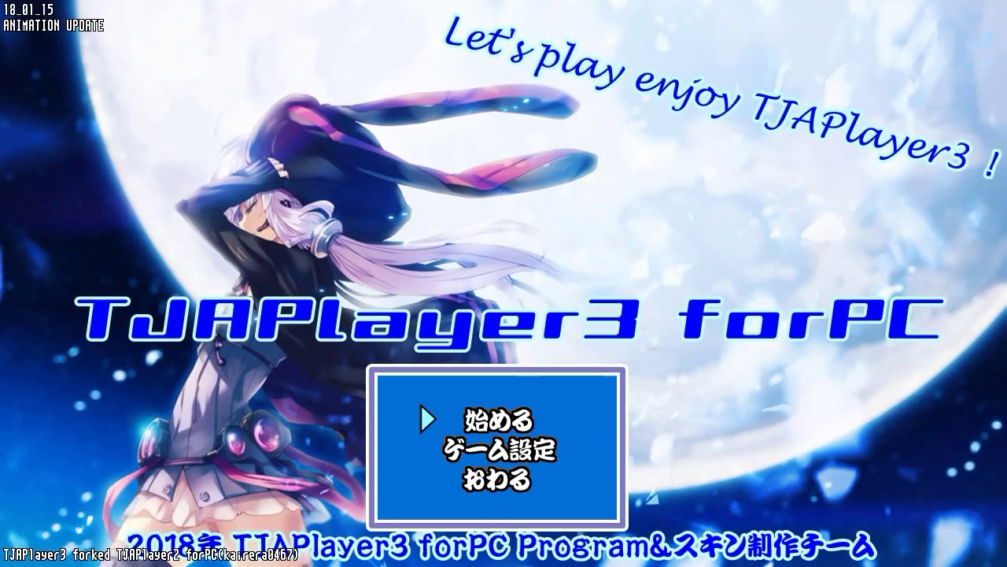
{"action": "key", "text": "Down"}
{"action": "key", "text": "Down"}
{"action": "key", "text": "Return"}
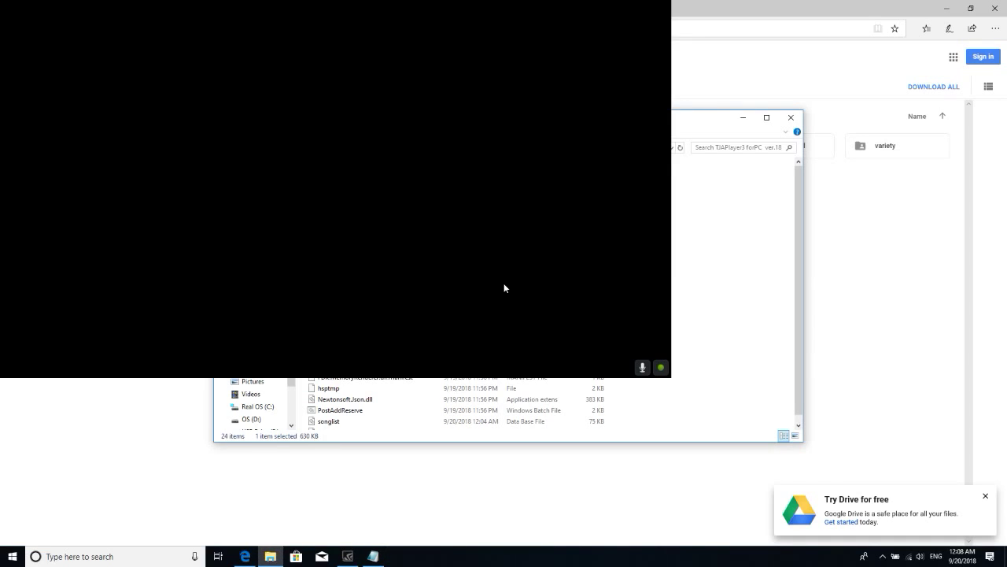